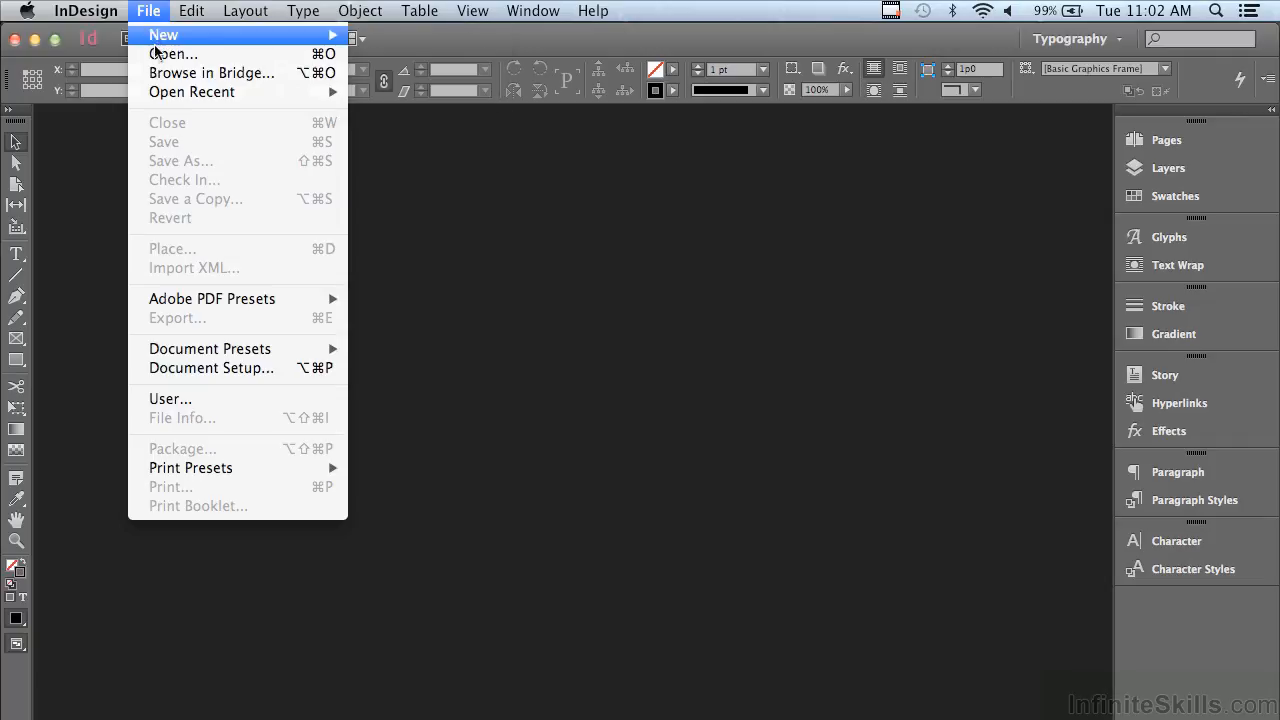
Open the file Design a Colorful Flyer.indd from the Chapter 13 working files.
left_click(155, 53)
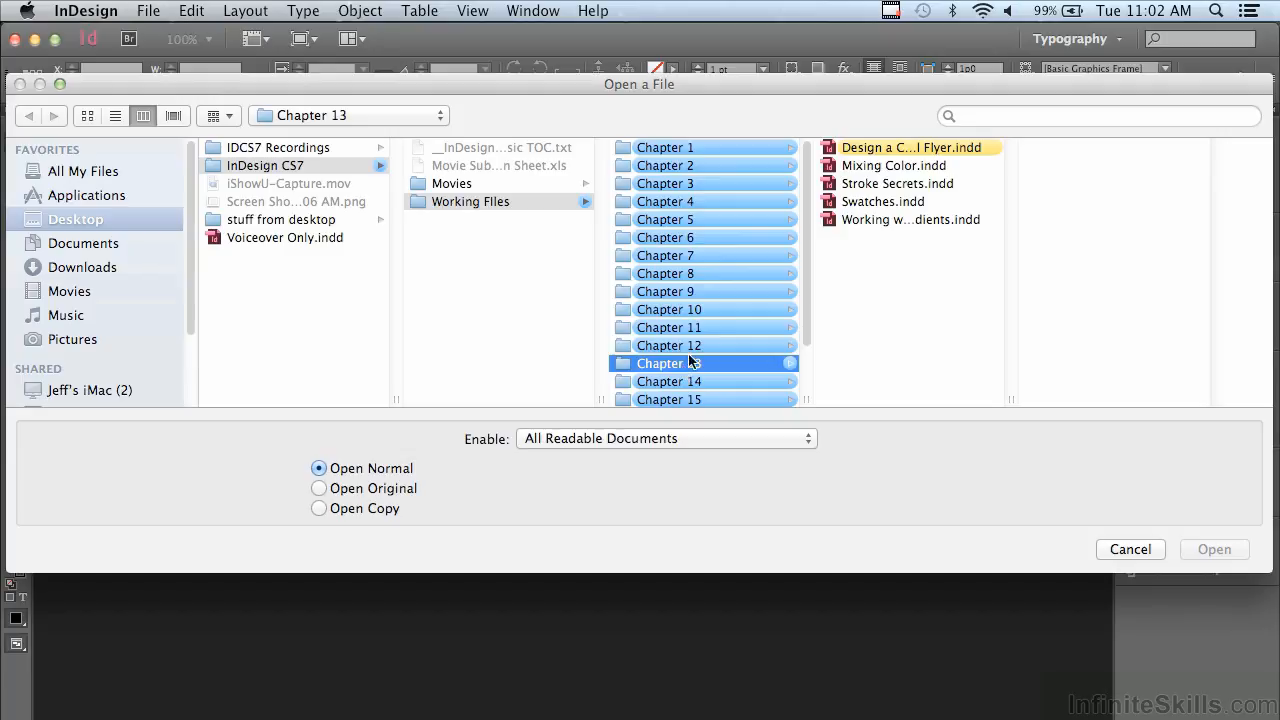
left_click(903, 148)
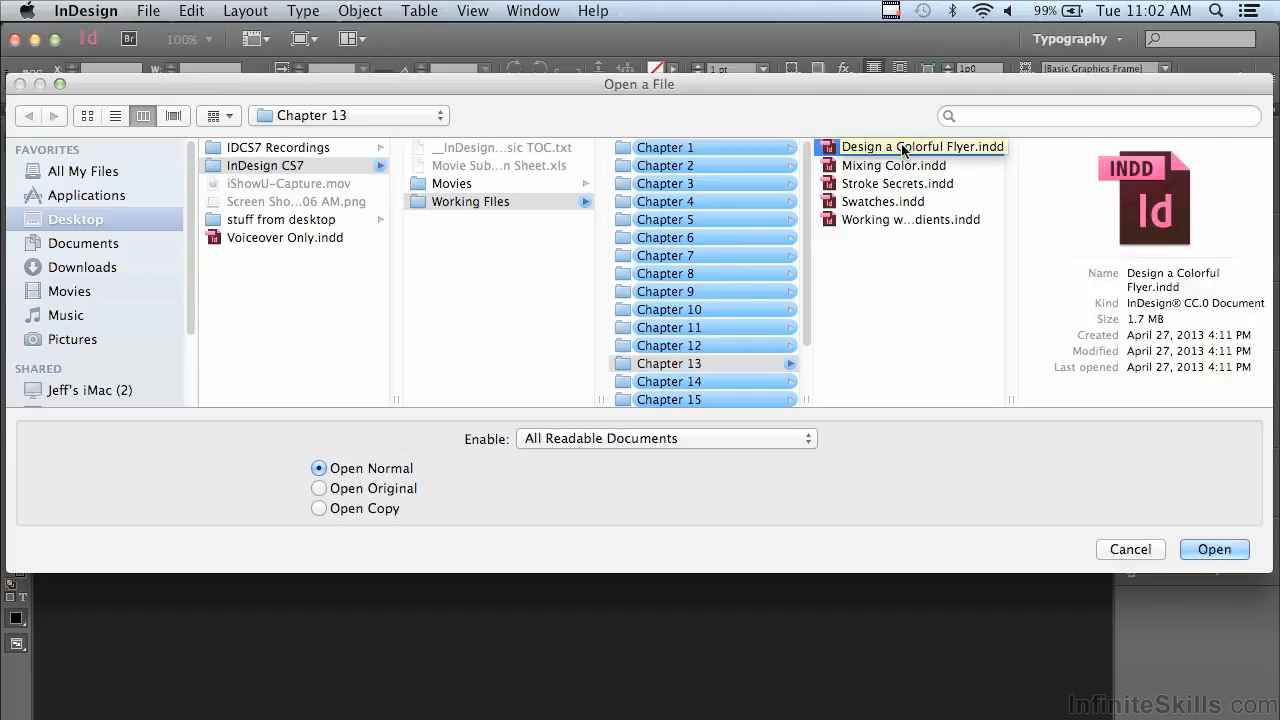
left_click(1212, 549)
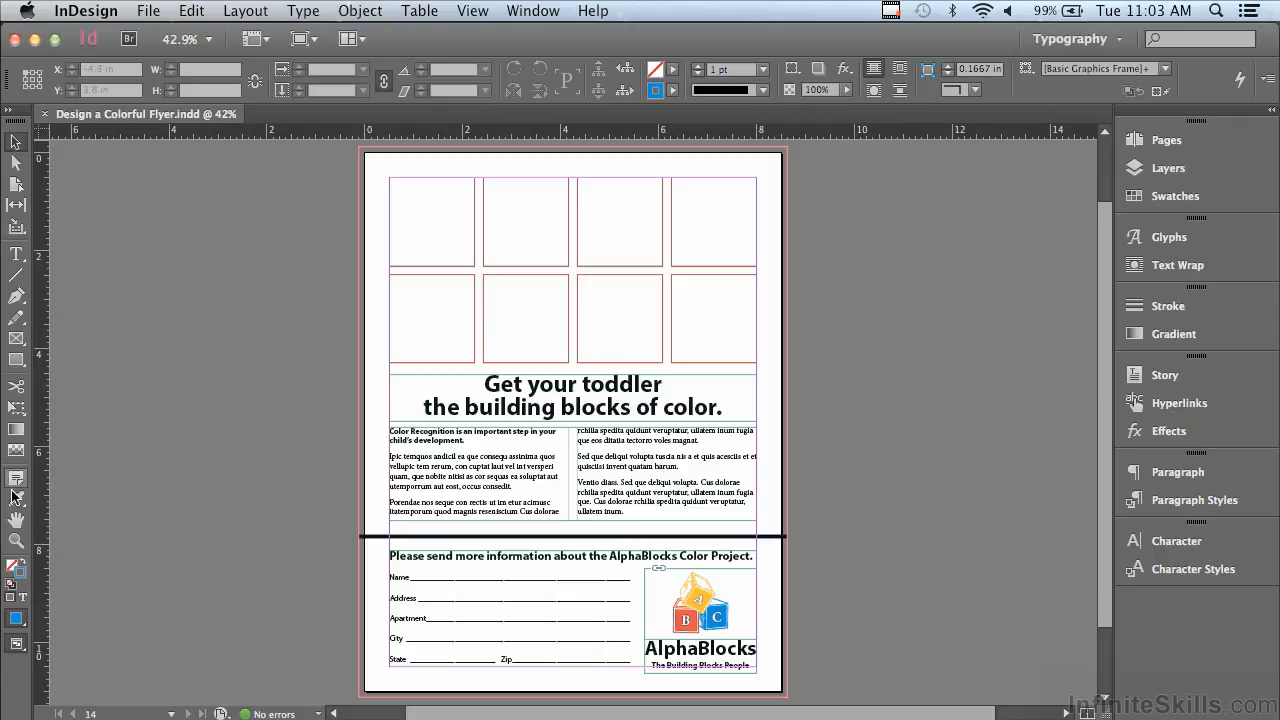
Select the first square frame in the upper row of the flyer's frame grid.
left_click(19, 541)
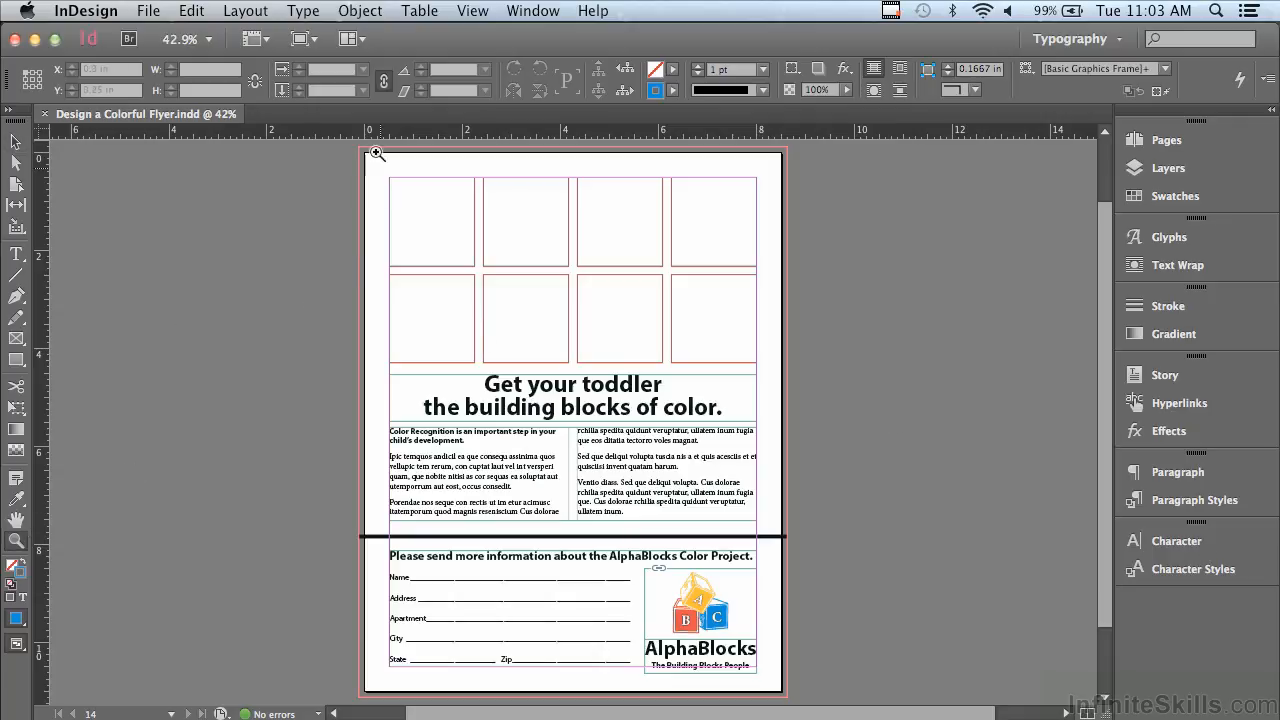
left_click_drag(349, 151, 797, 400)
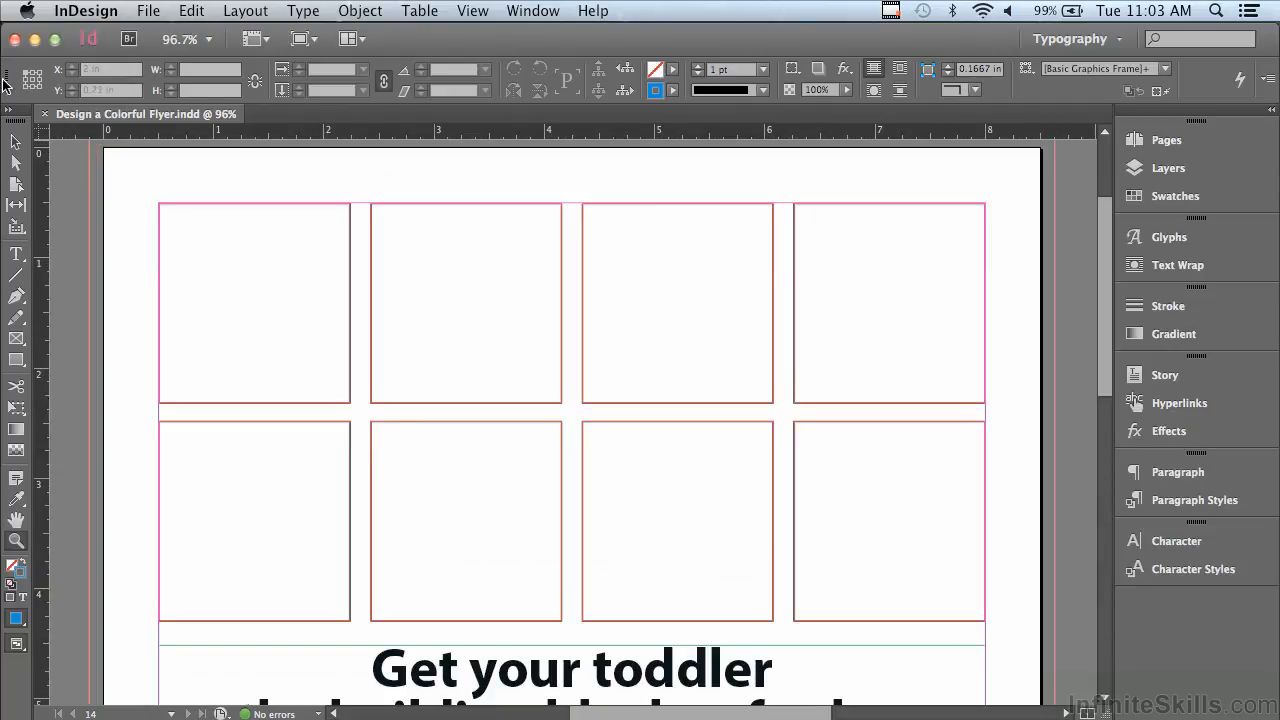
left_click(14, 142)
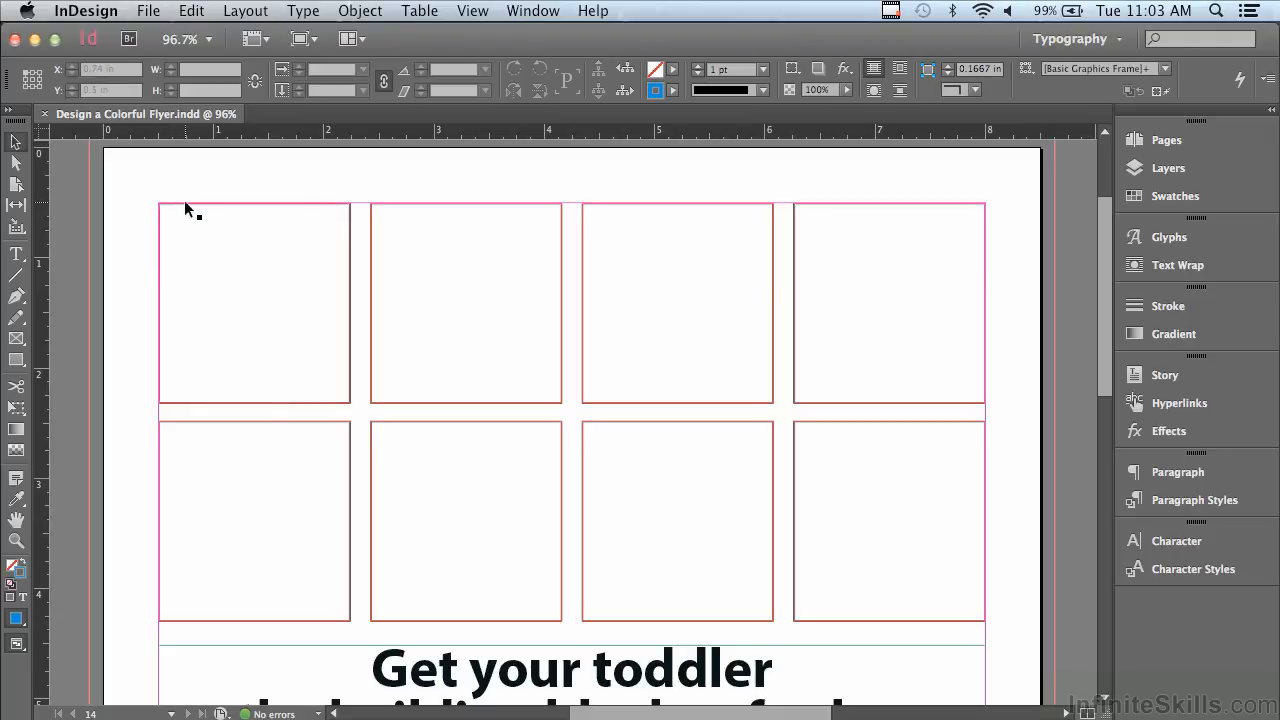
left_click(185, 206)
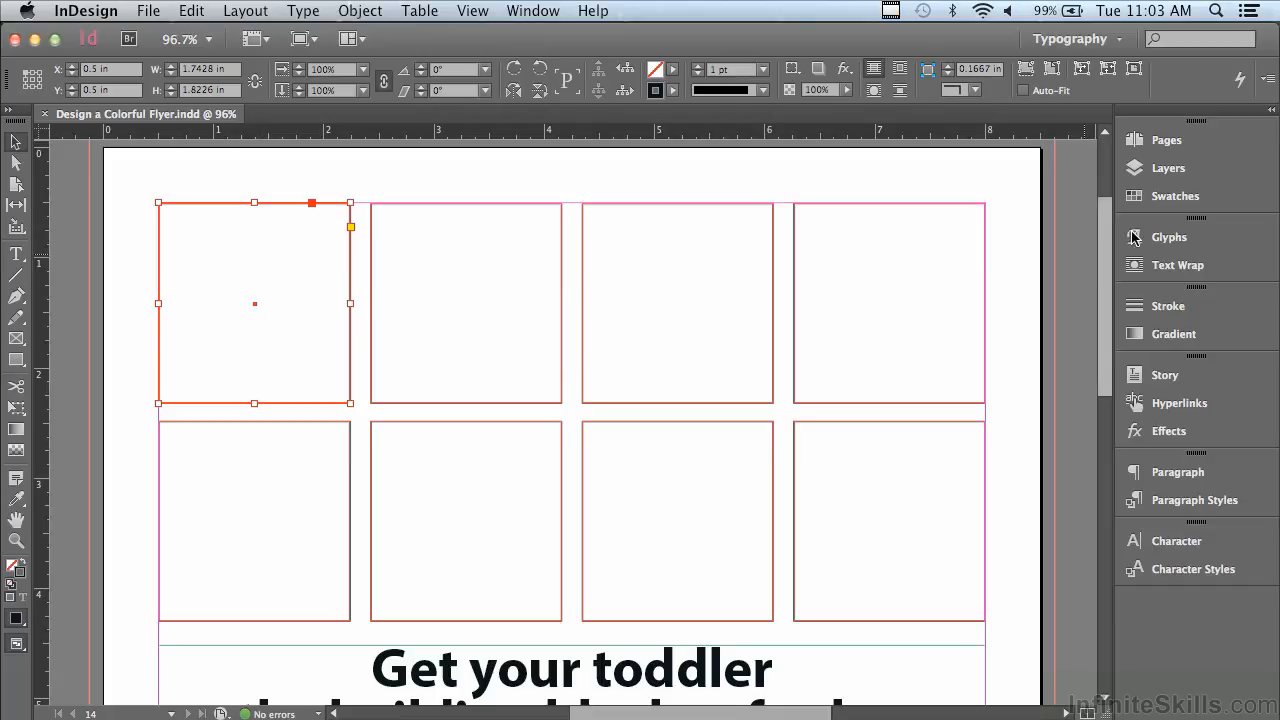
Add PANTONE 100 CP from the PANTONE+ Color Bridge Coated library as a new color swatch.
left_click(1174, 198)
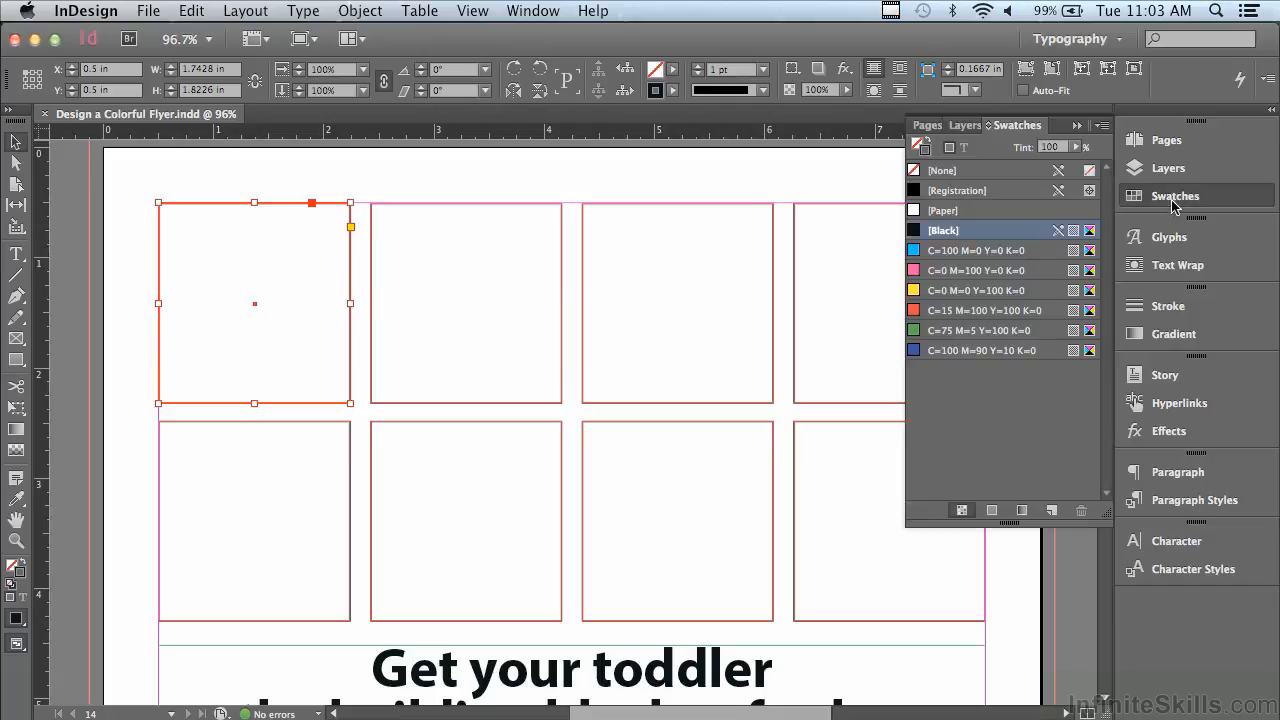
left_click(1104, 126)
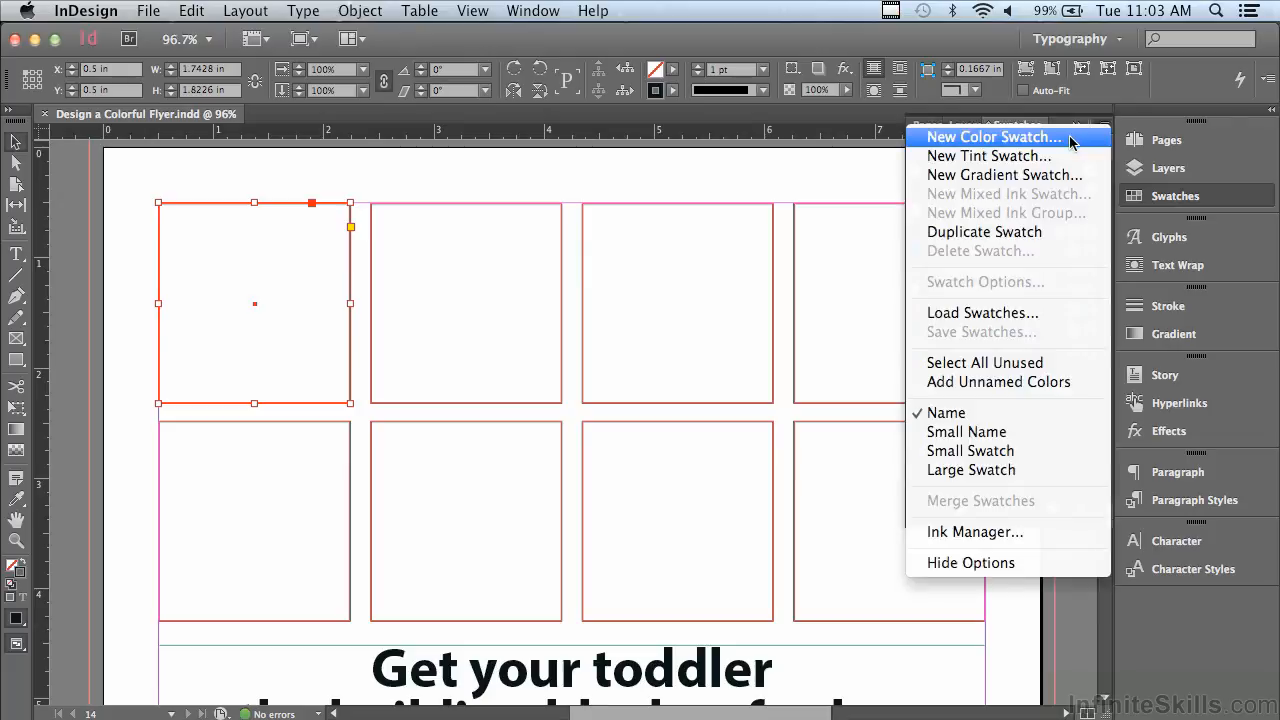
left_click(1070, 141)
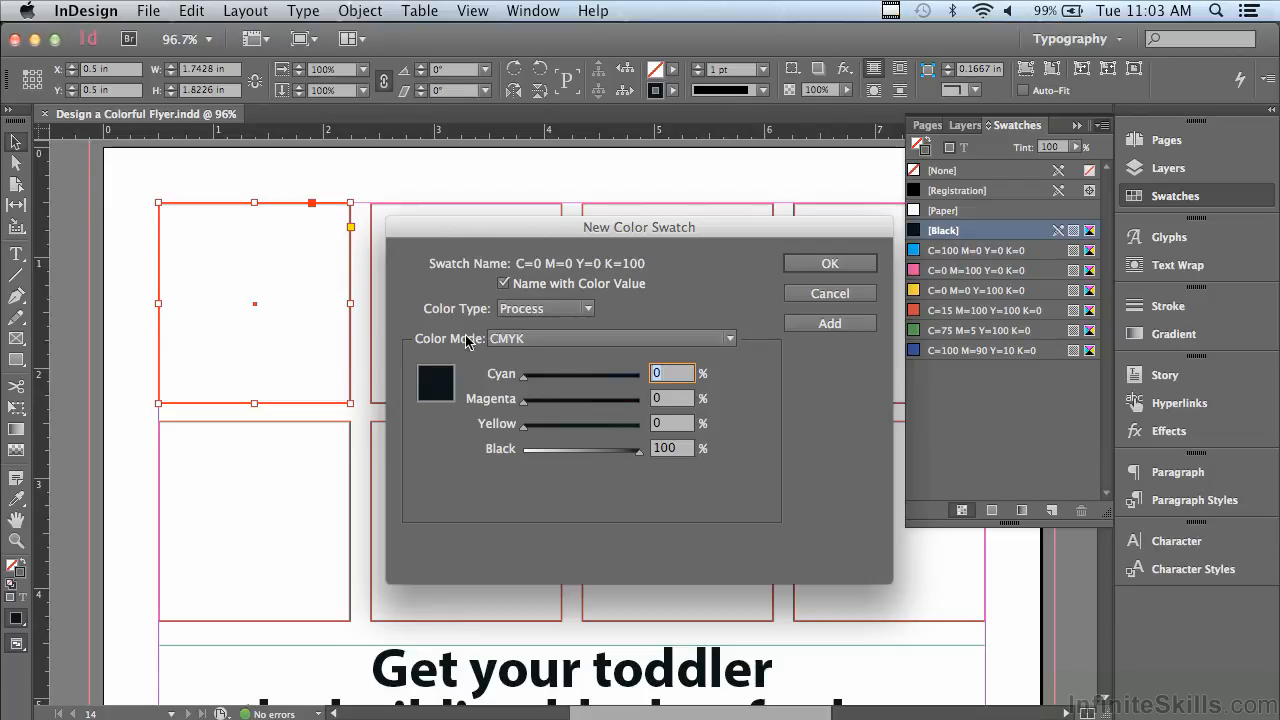
left_click(535, 341)
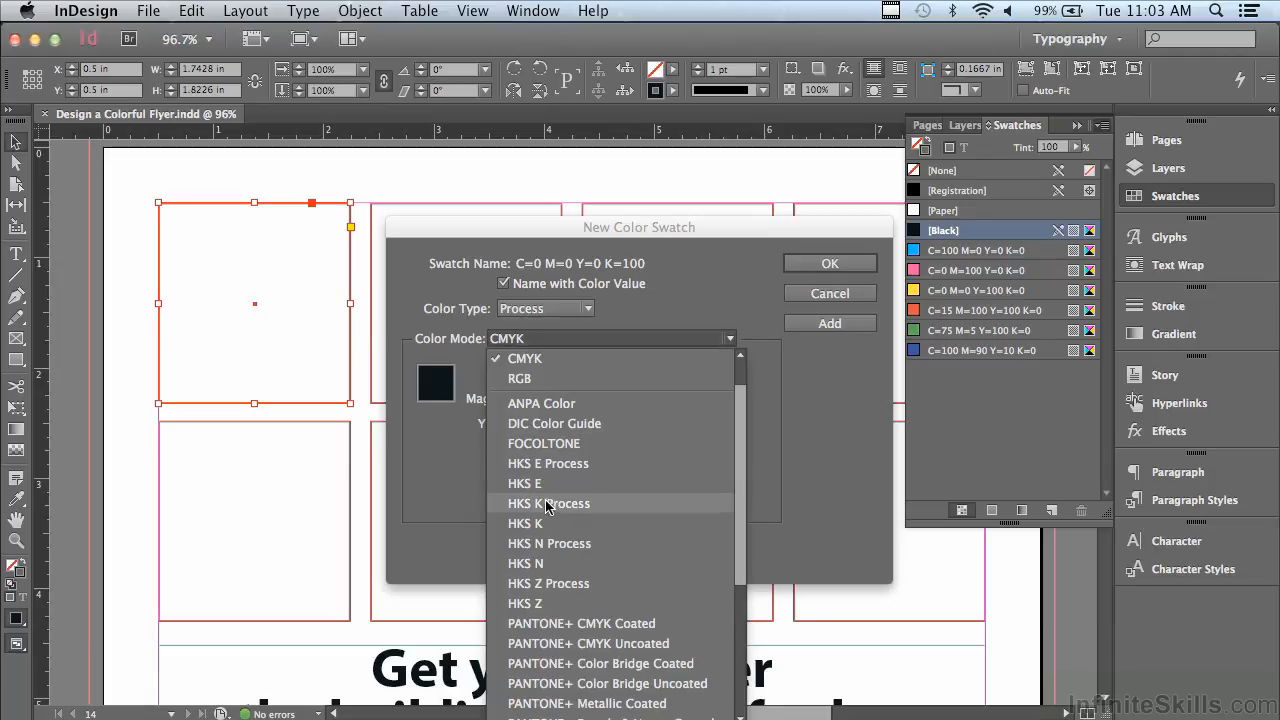
left_click(533, 664)
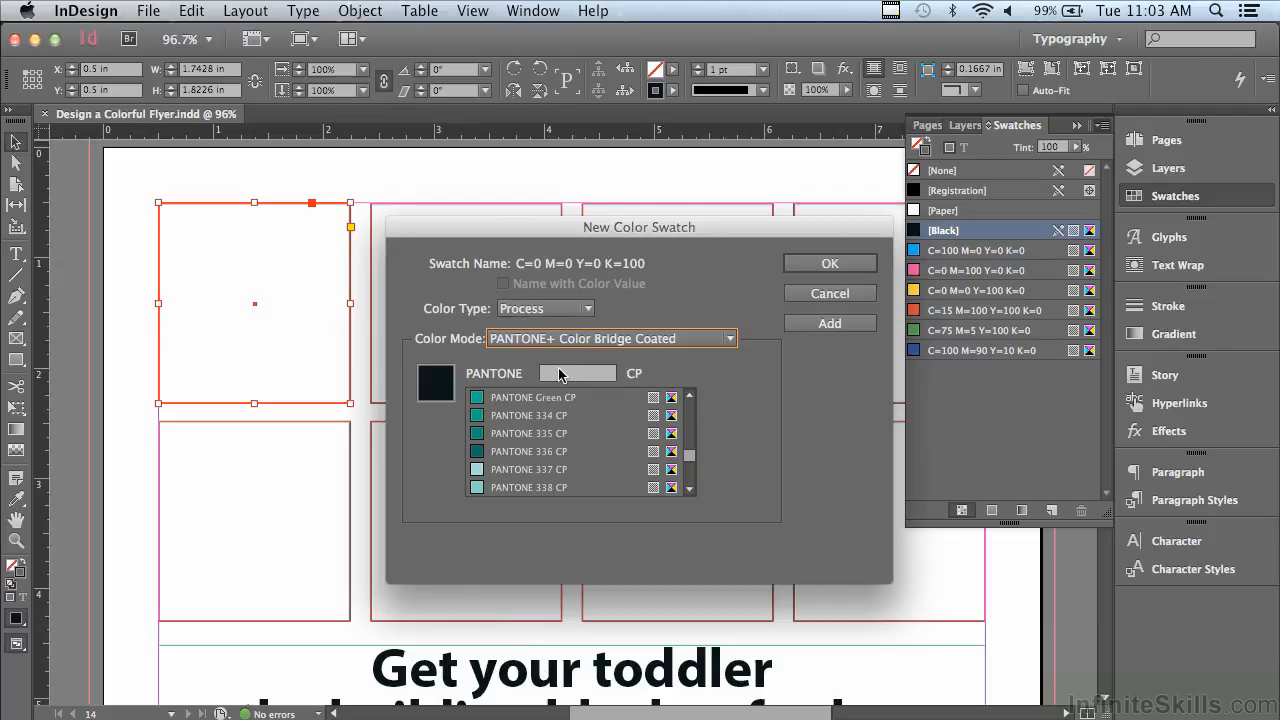
left_click(560, 374)
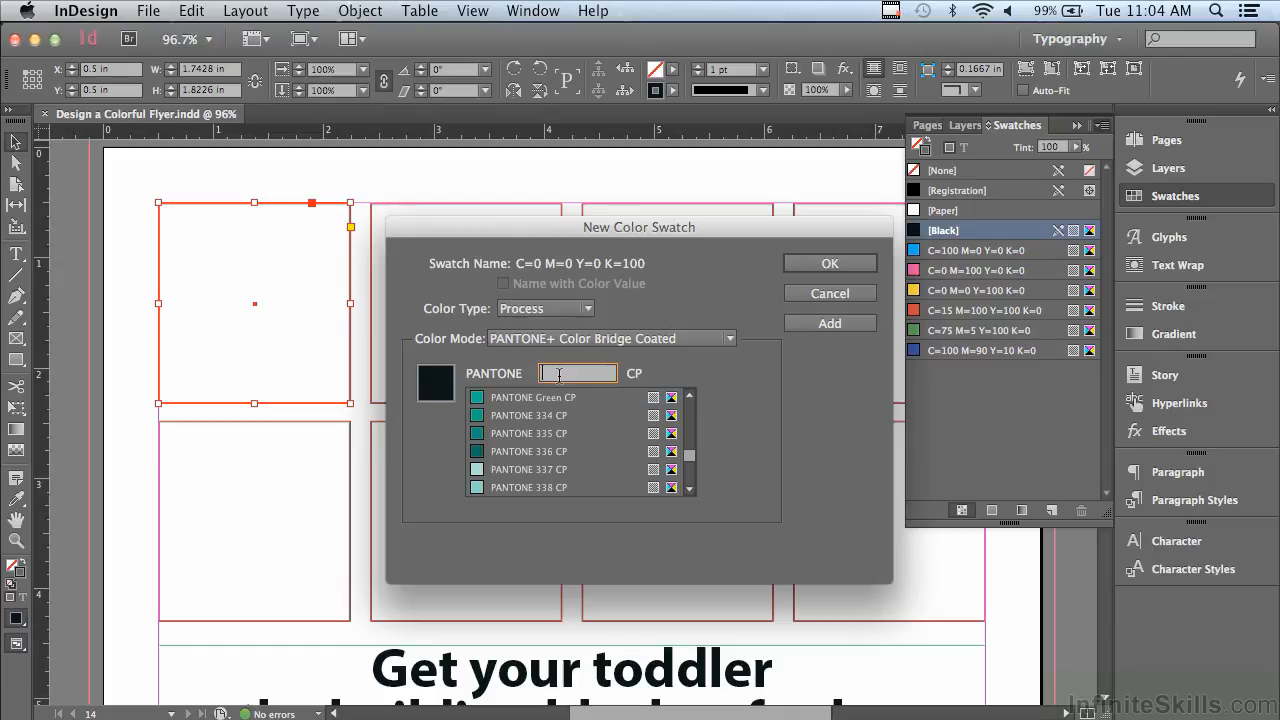
type("100")
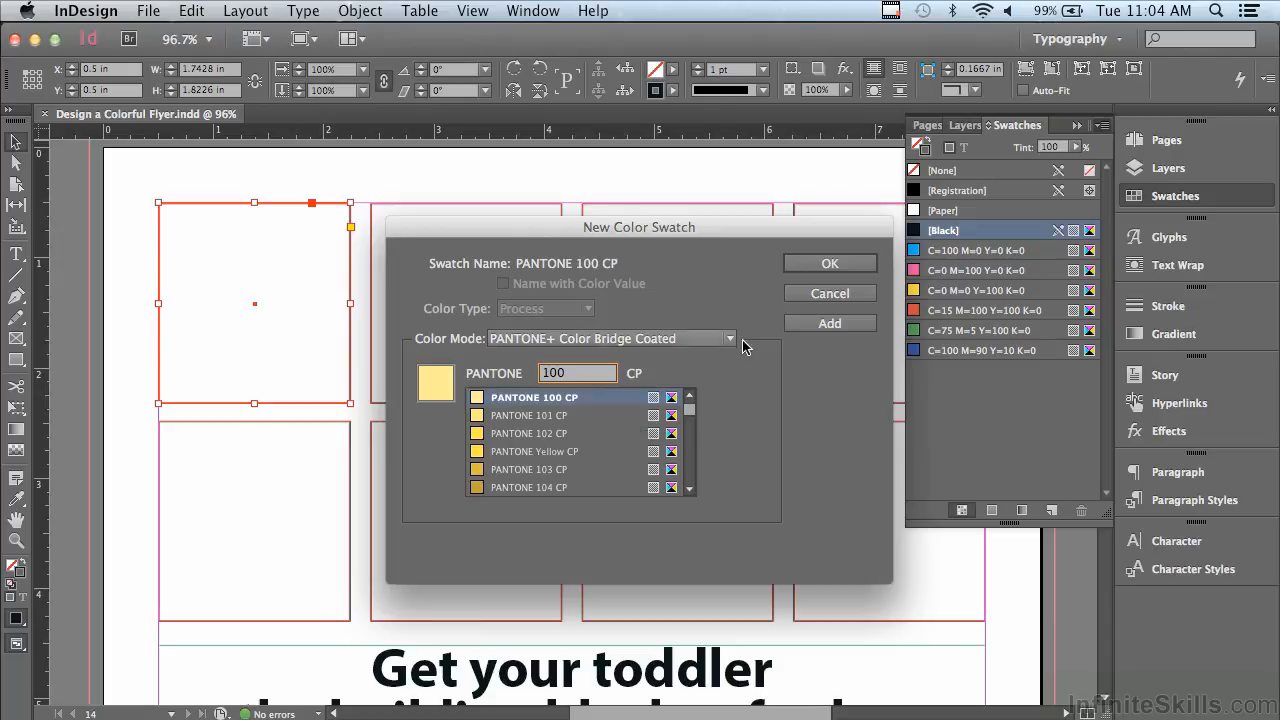
left_click(806, 328)
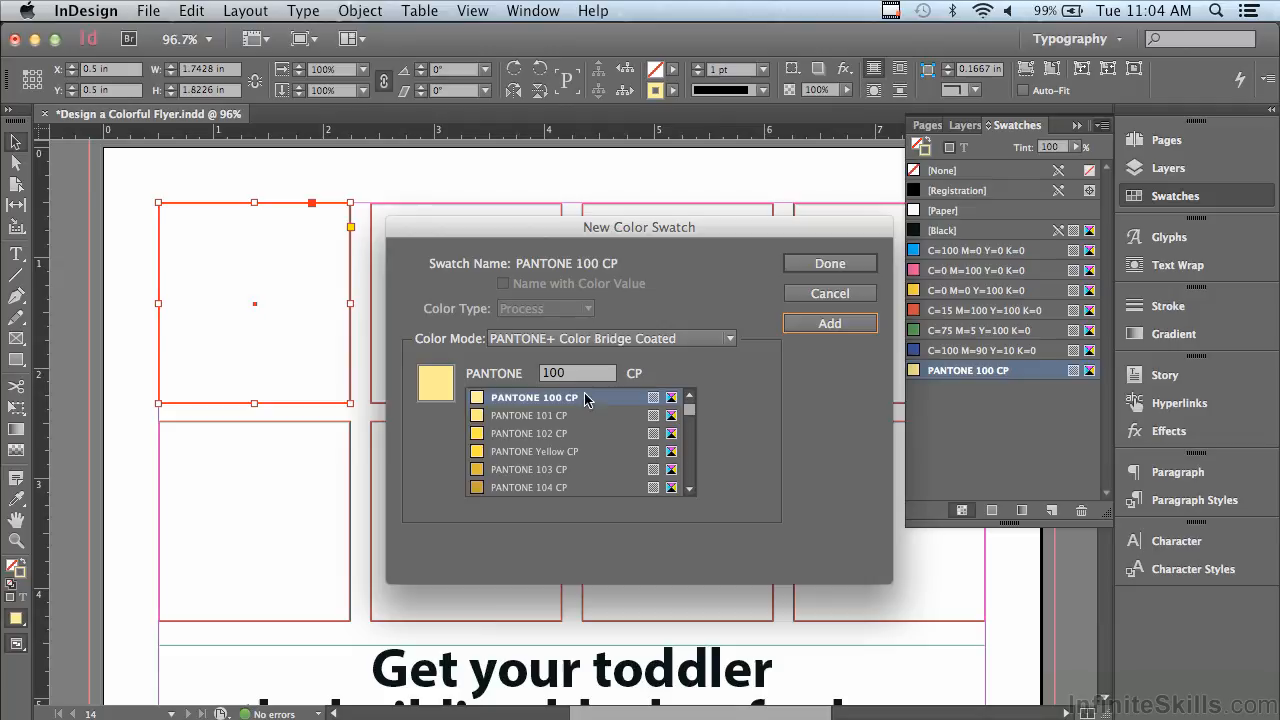
Add PANTONE Orange 021 CP and PANTONE Purple CP from the same color library as swatches.
left_click_drag(577, 374, 489, 360)
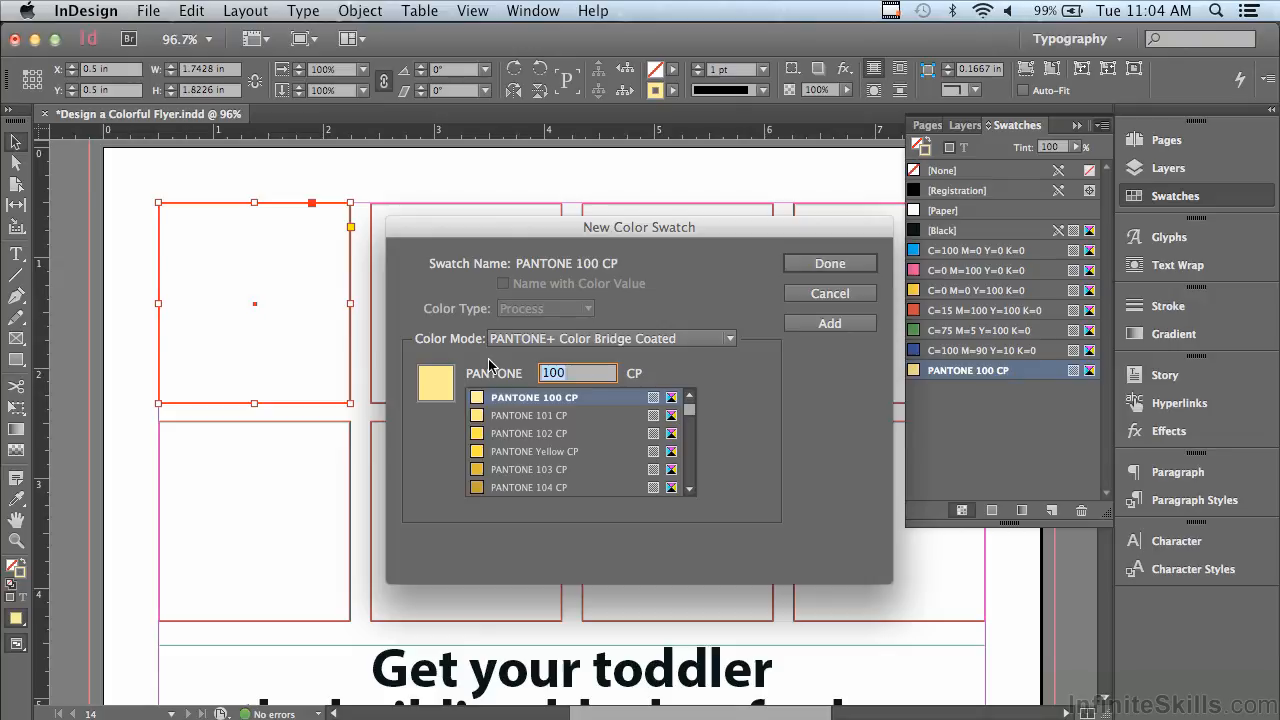
type("021")
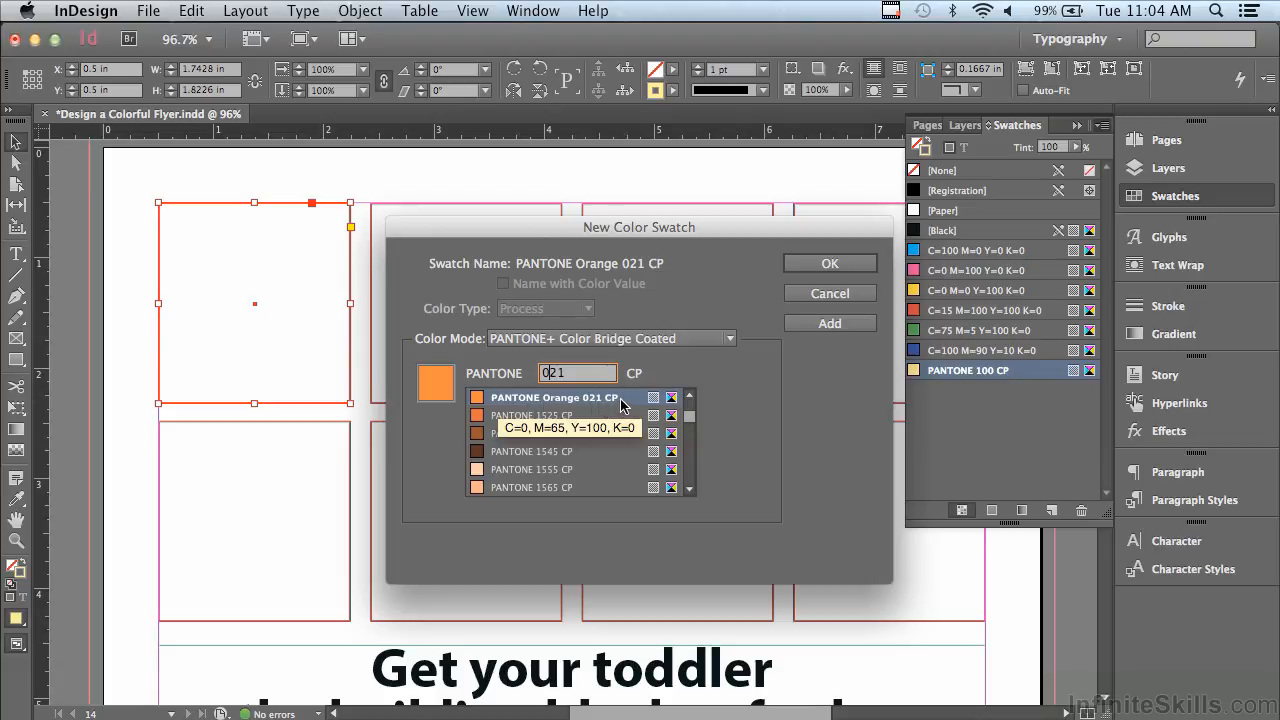
left_click(830, 323)
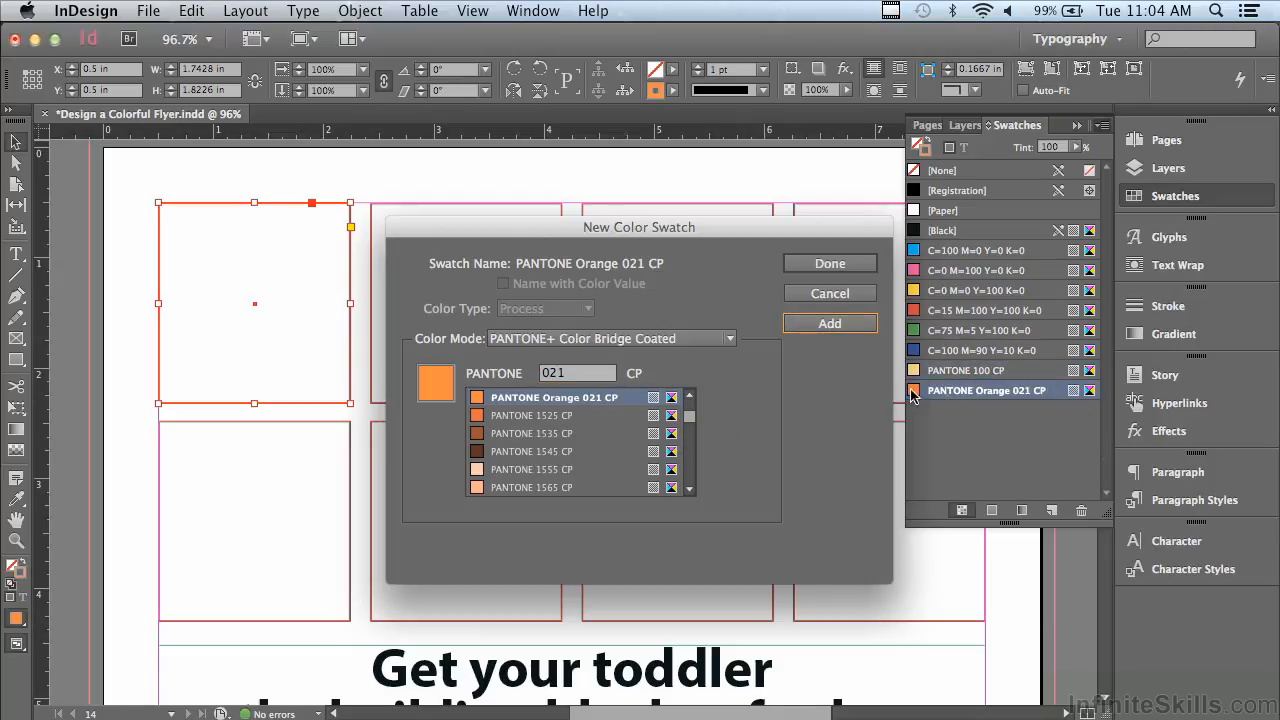
double_click(580, 376)
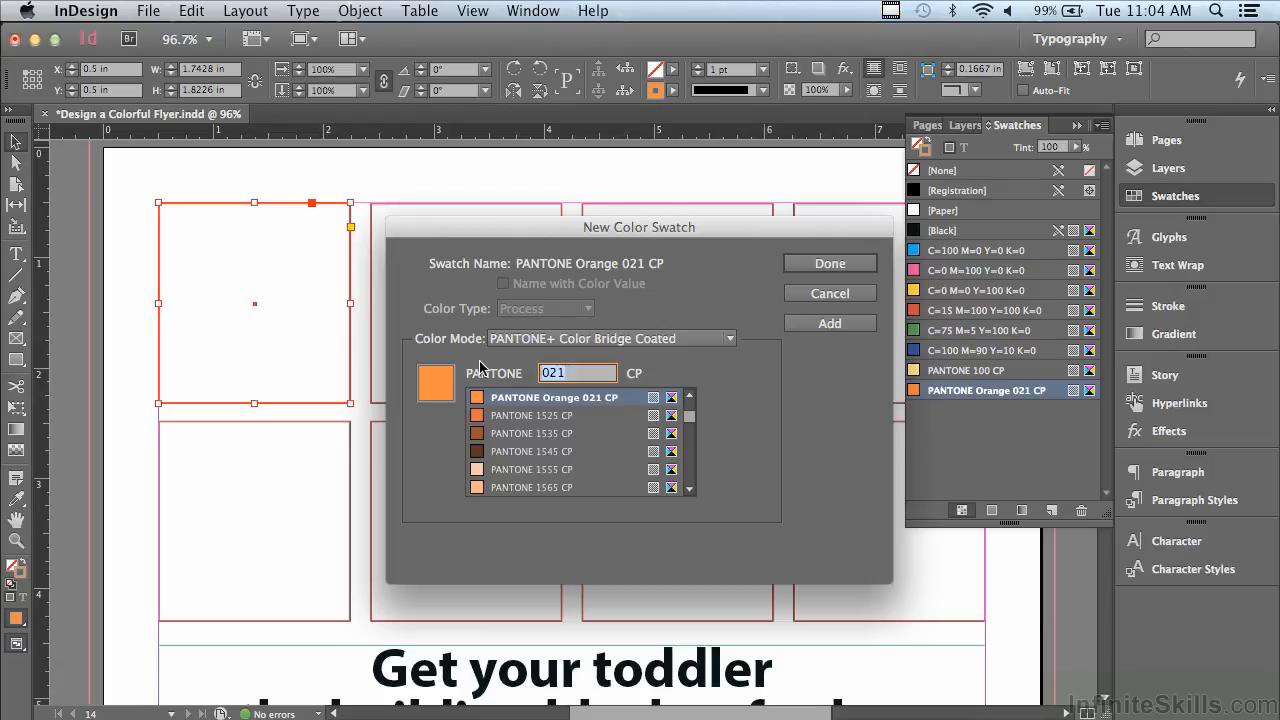
type("Purple")
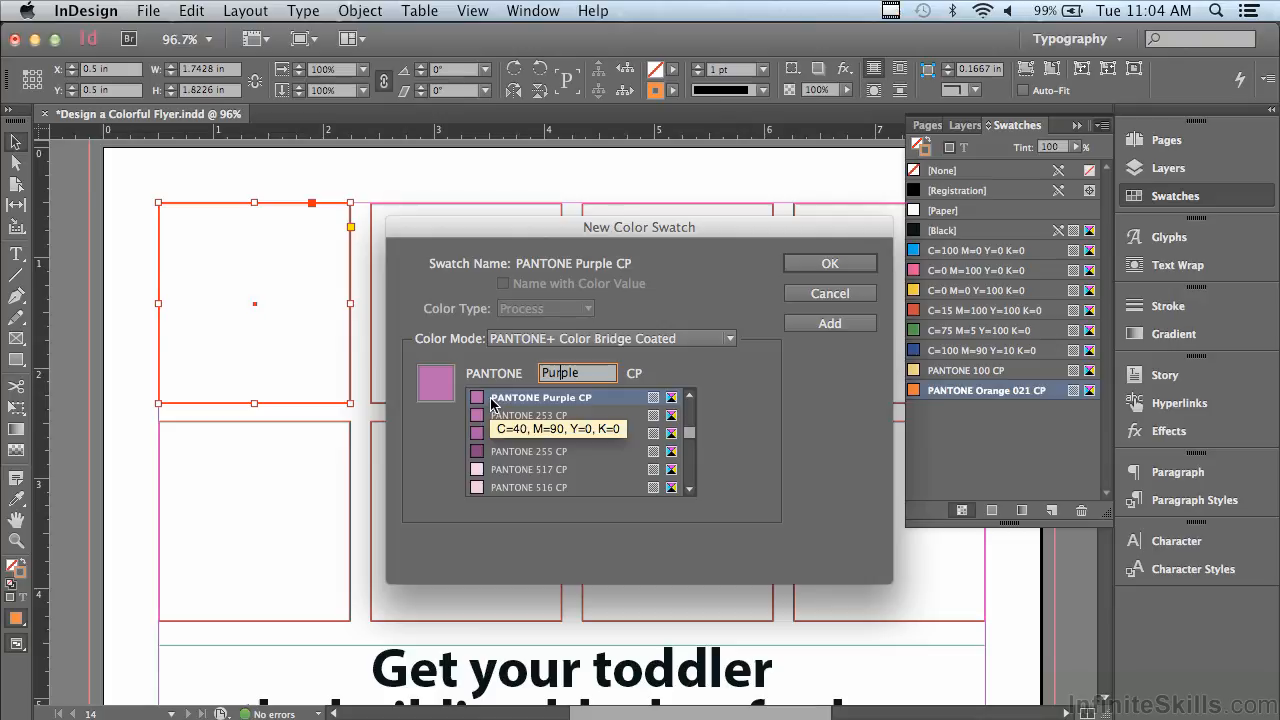
left_click(845, 326)
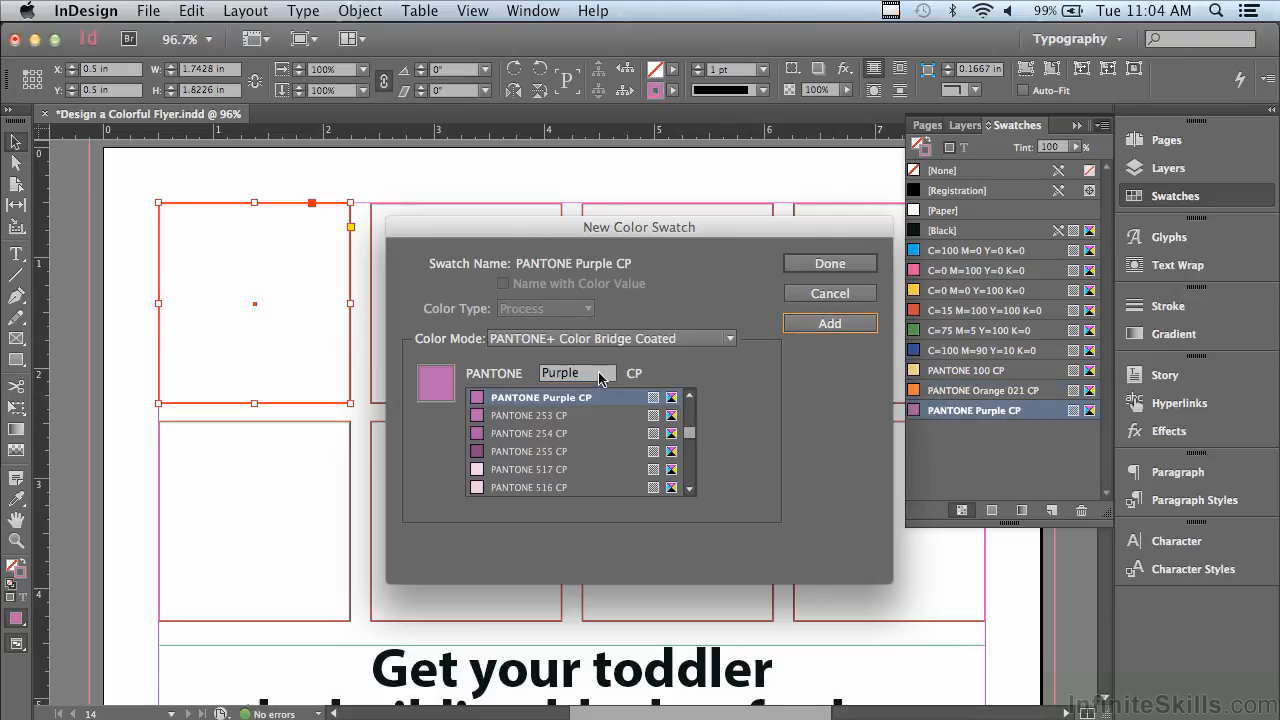
Add PANTONE 327 CP and PANTONE Green CP as swatches and finish the swatch dialog.
double_click(600, 376)
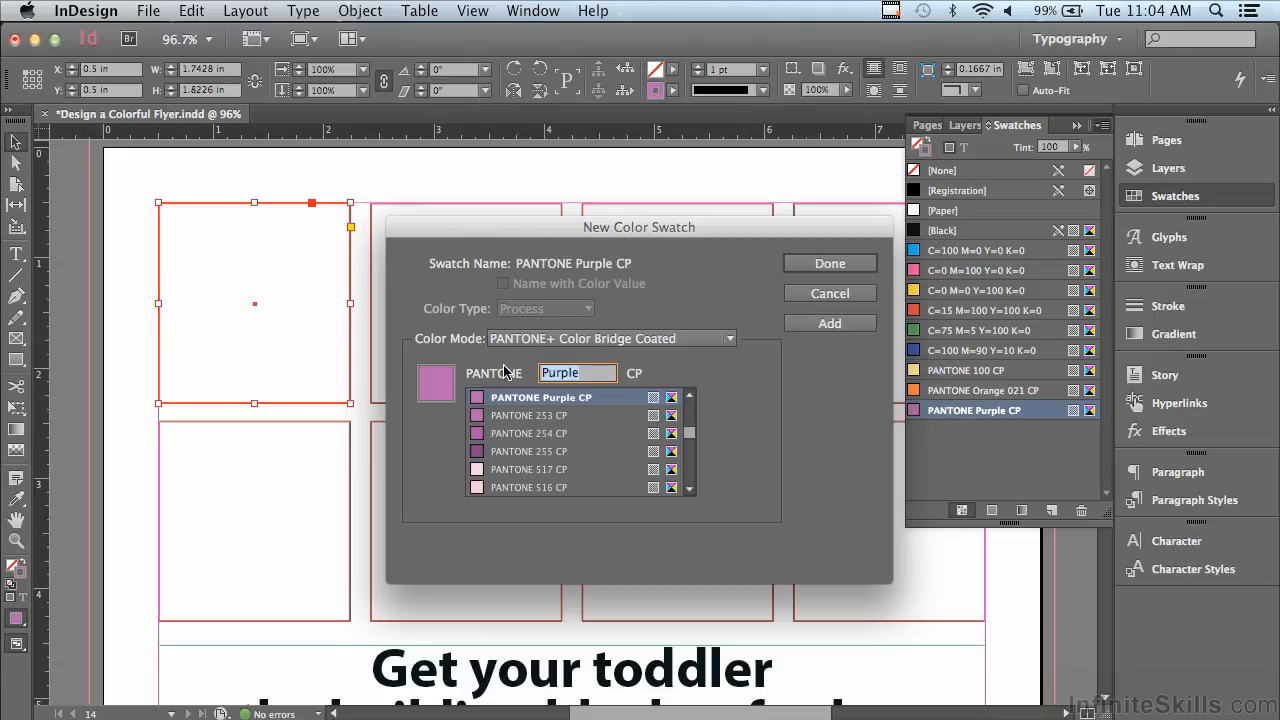
type("320")
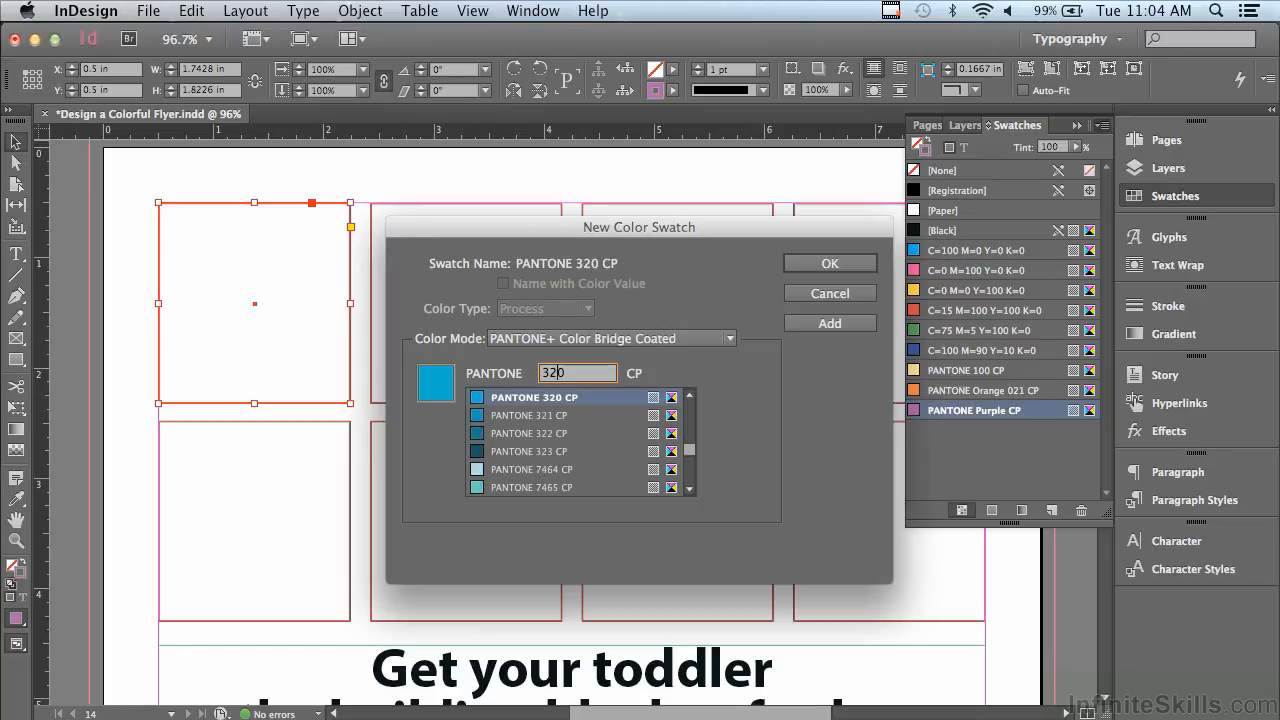
key("BackSpace")
type("7")
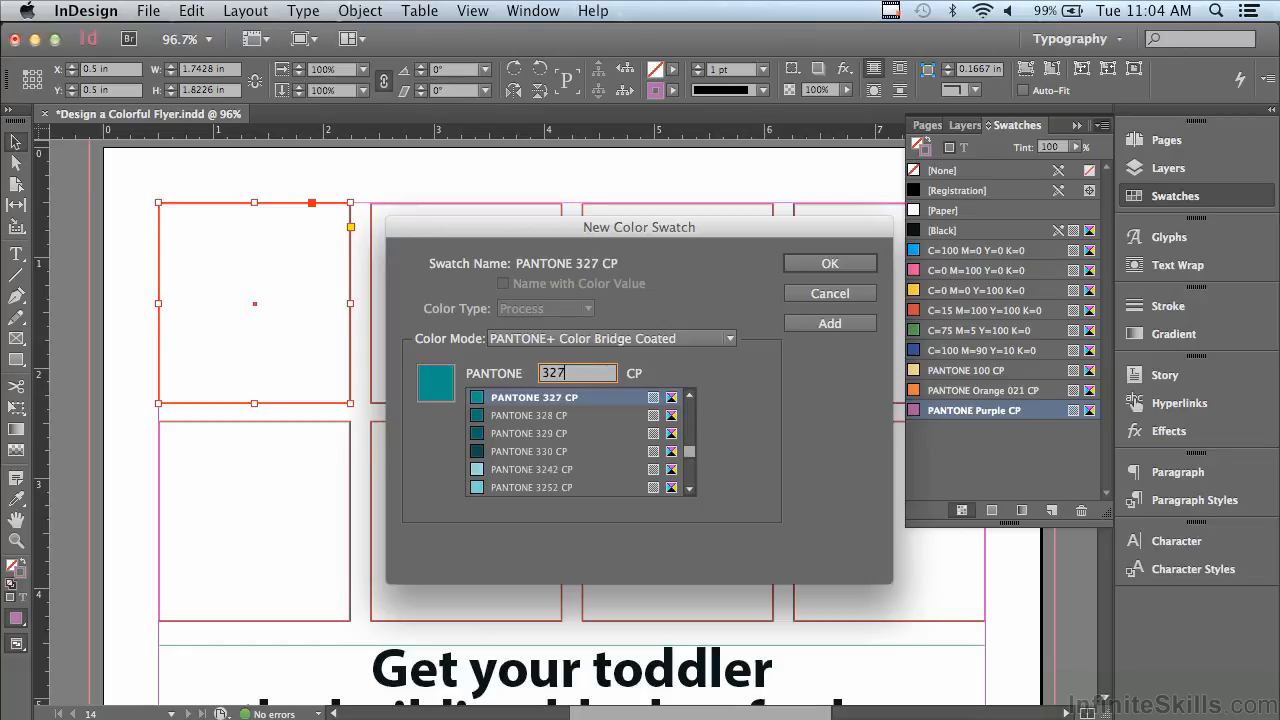
left_click(808, 330)
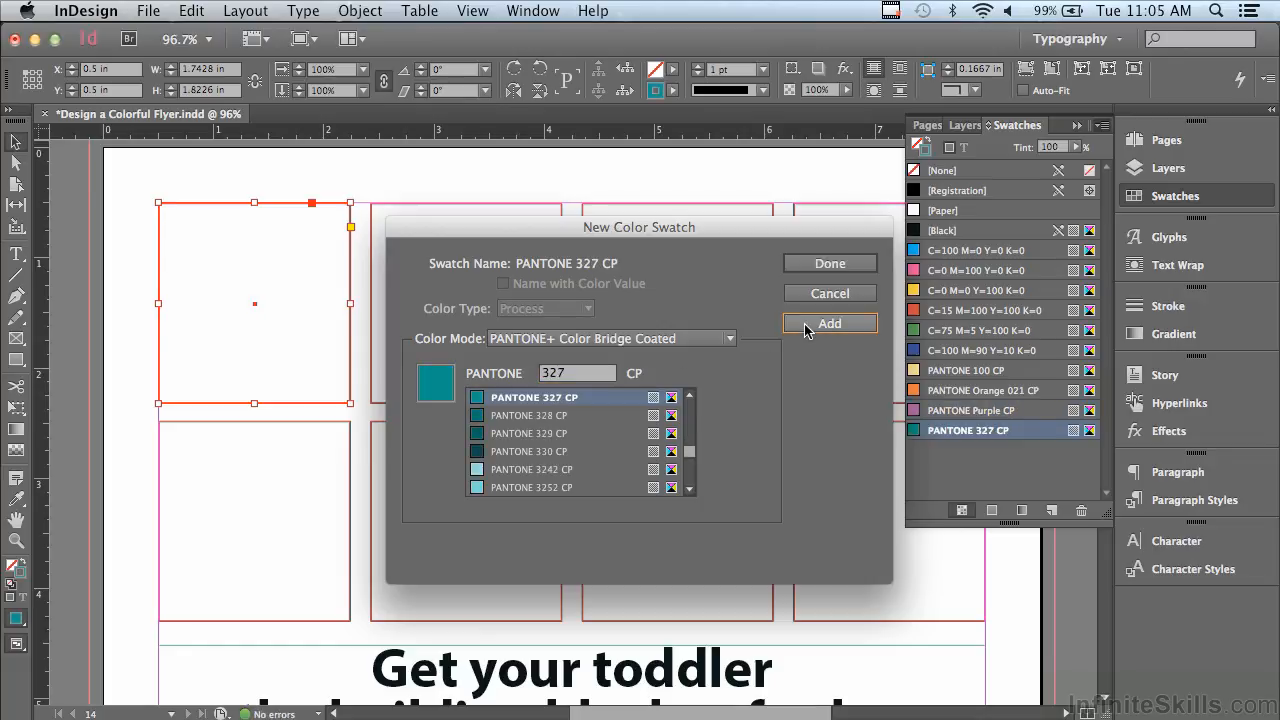
double_click(578, 372)
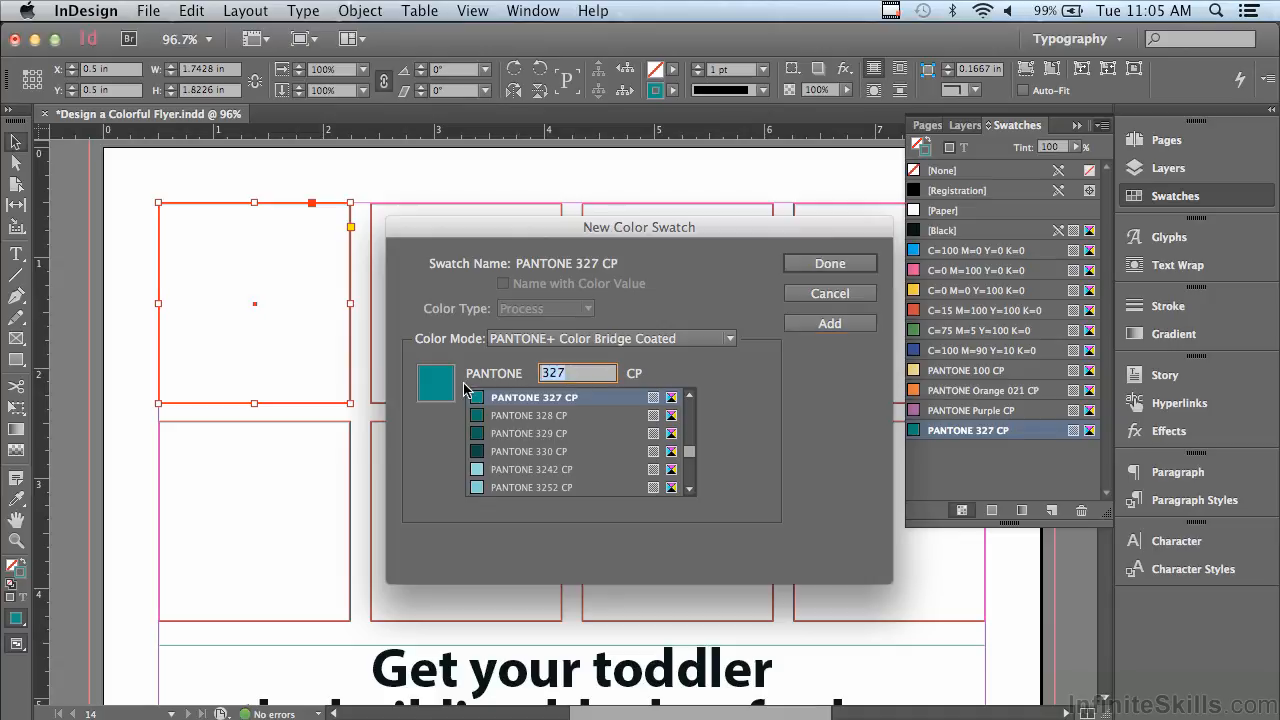
type("Green")
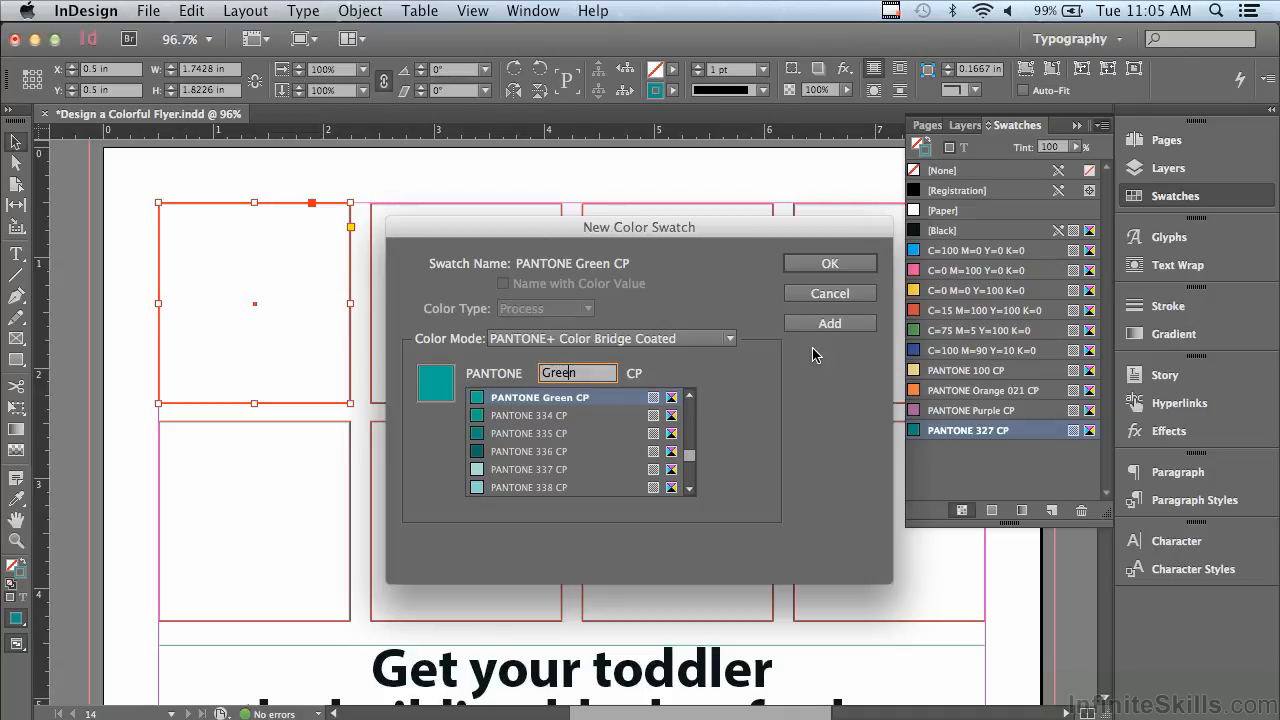
left_click(812, 264)
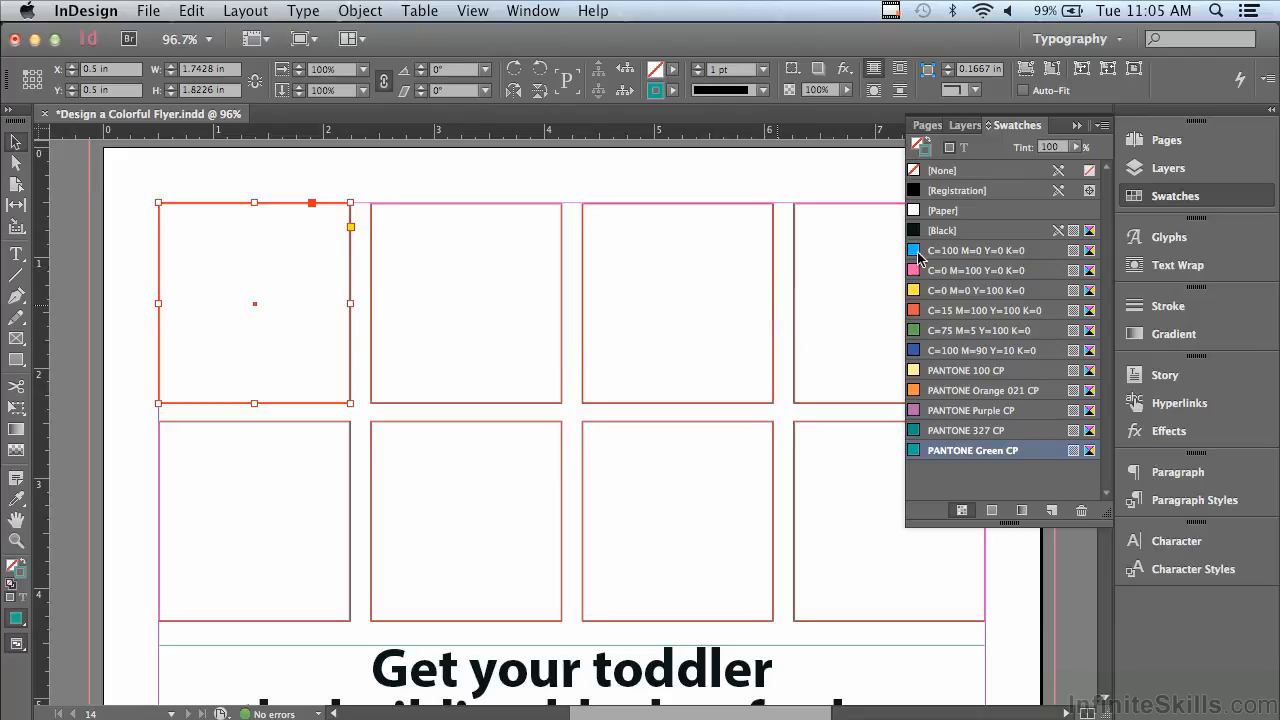
Add a new CMYK process swatch with Cyan 10, Magenta 98, Yellow 93 and Black 3 percent.
left_click(1103, 133)
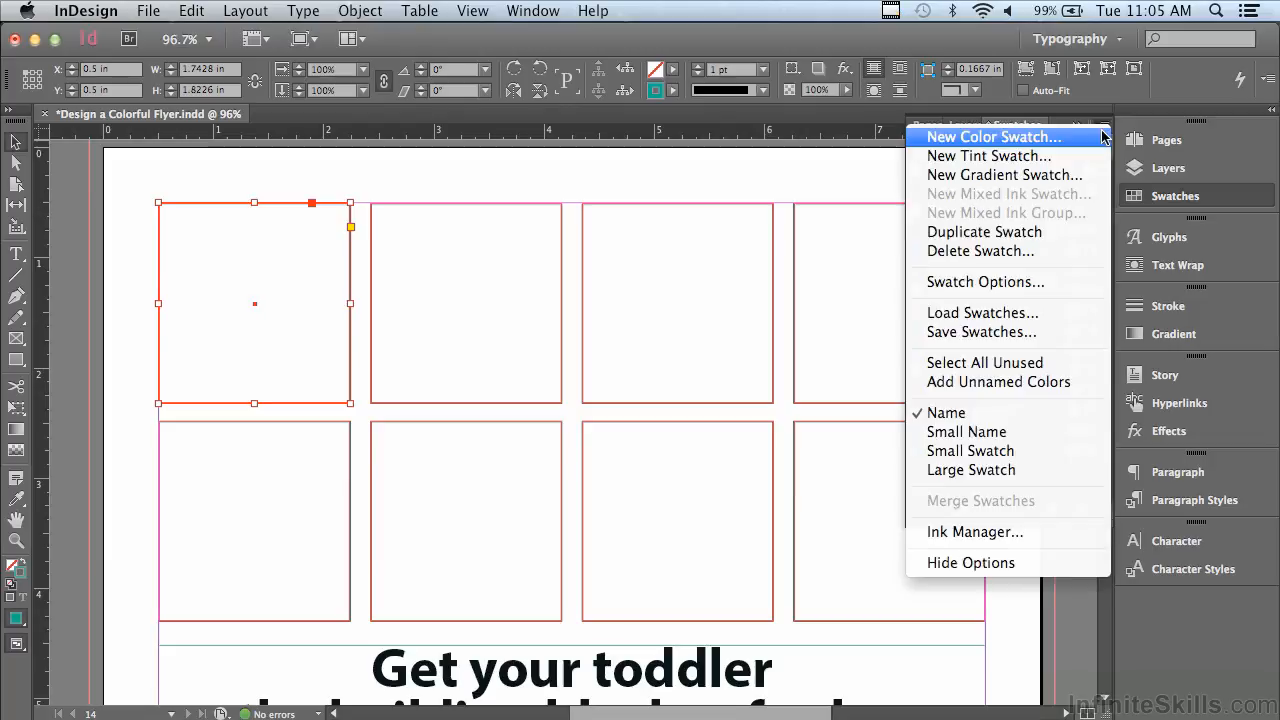
left_click(1039, 136)
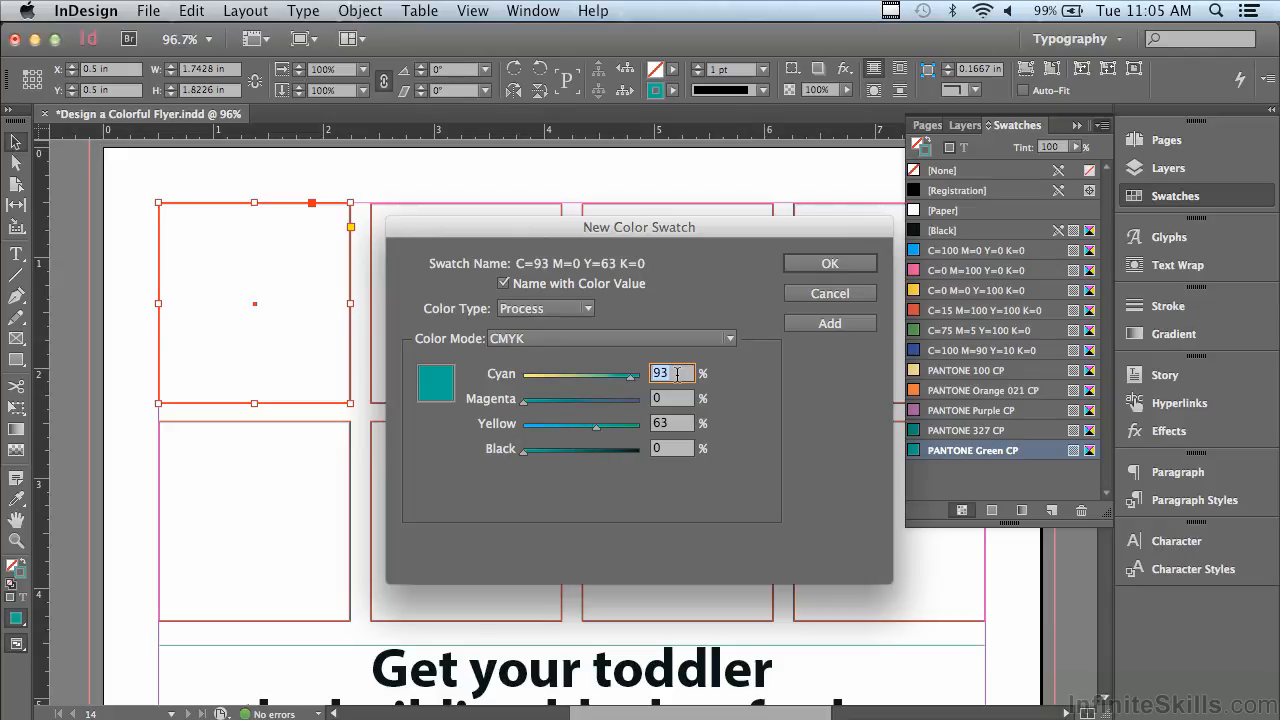
type("10")
key("Tab")
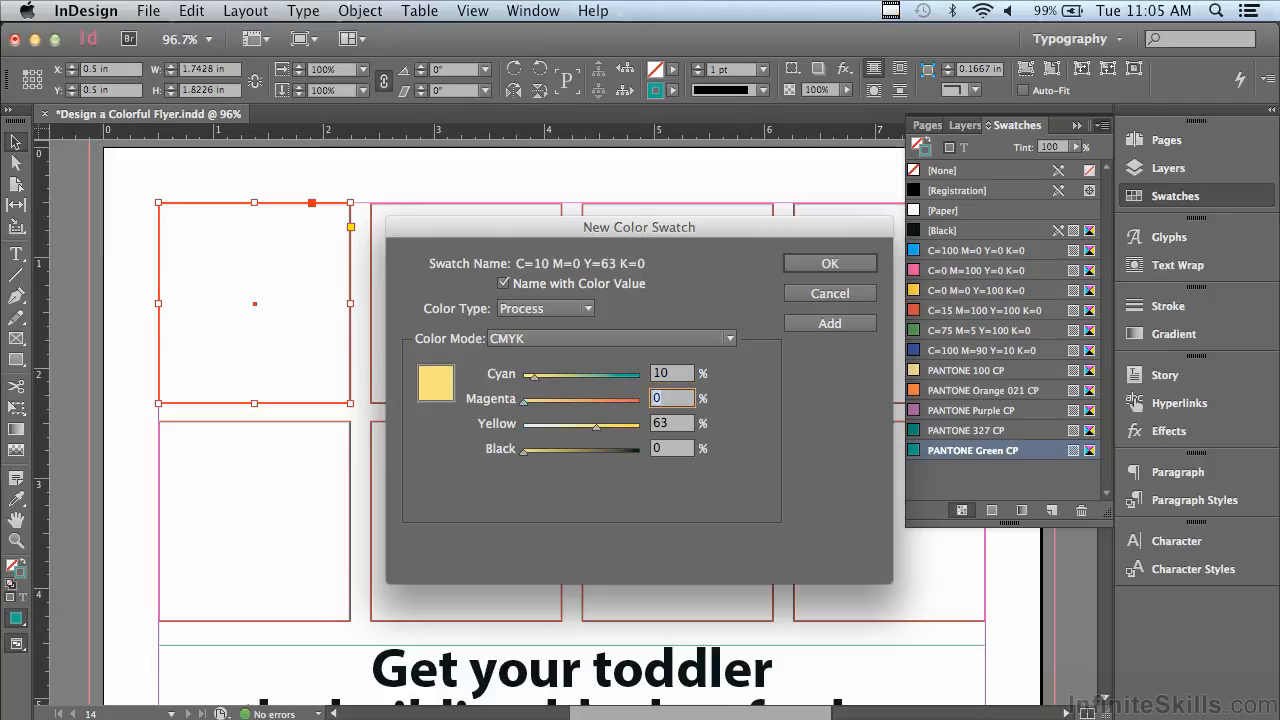
type("98")
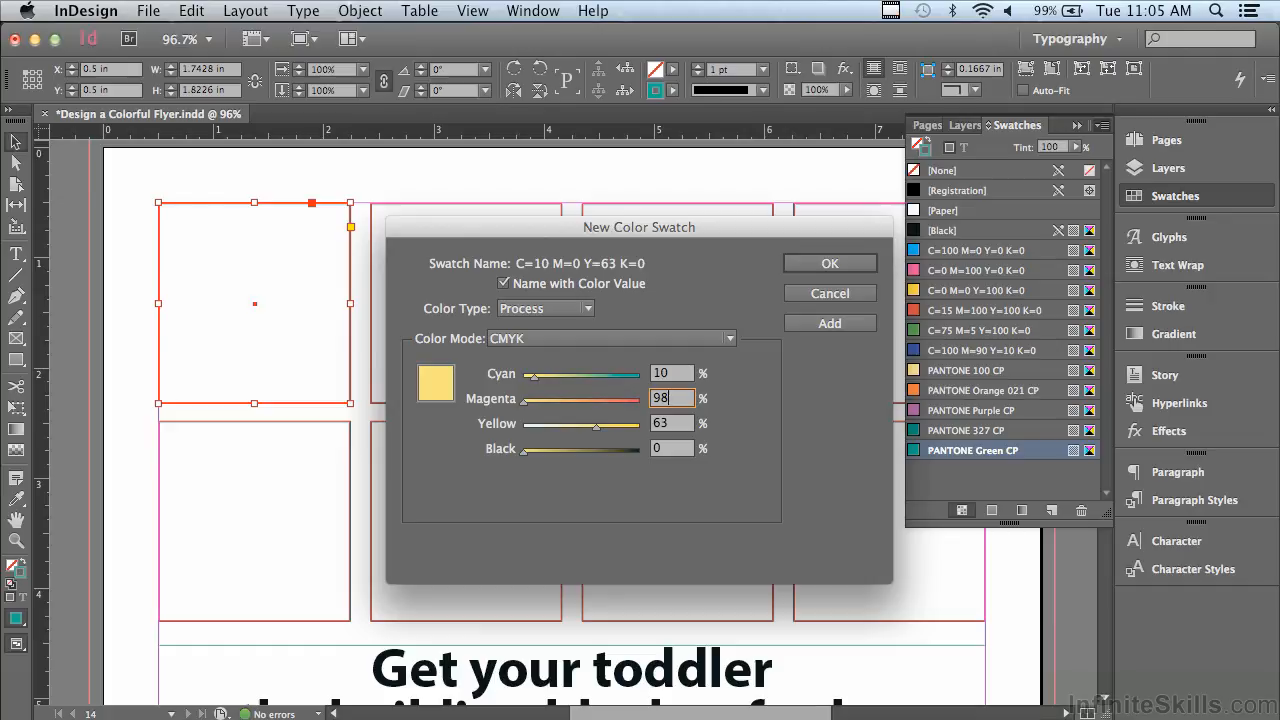
key("Tab")
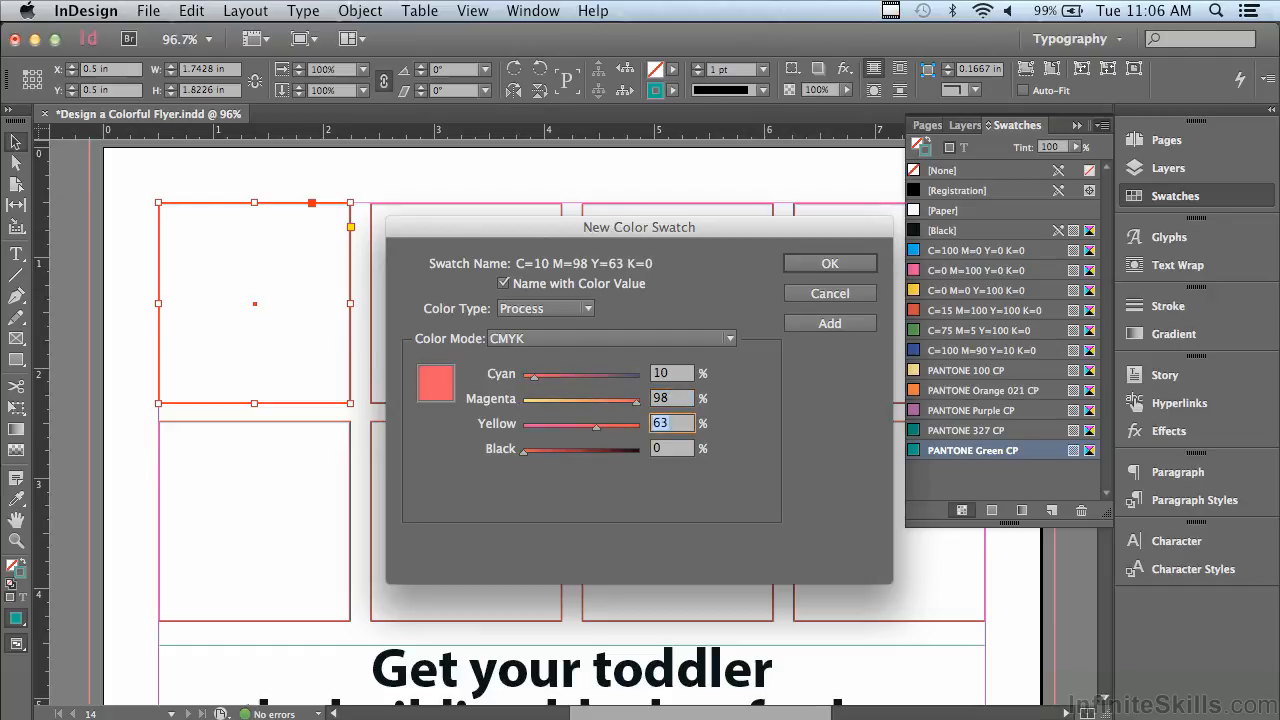
type("93")
key("Tab")
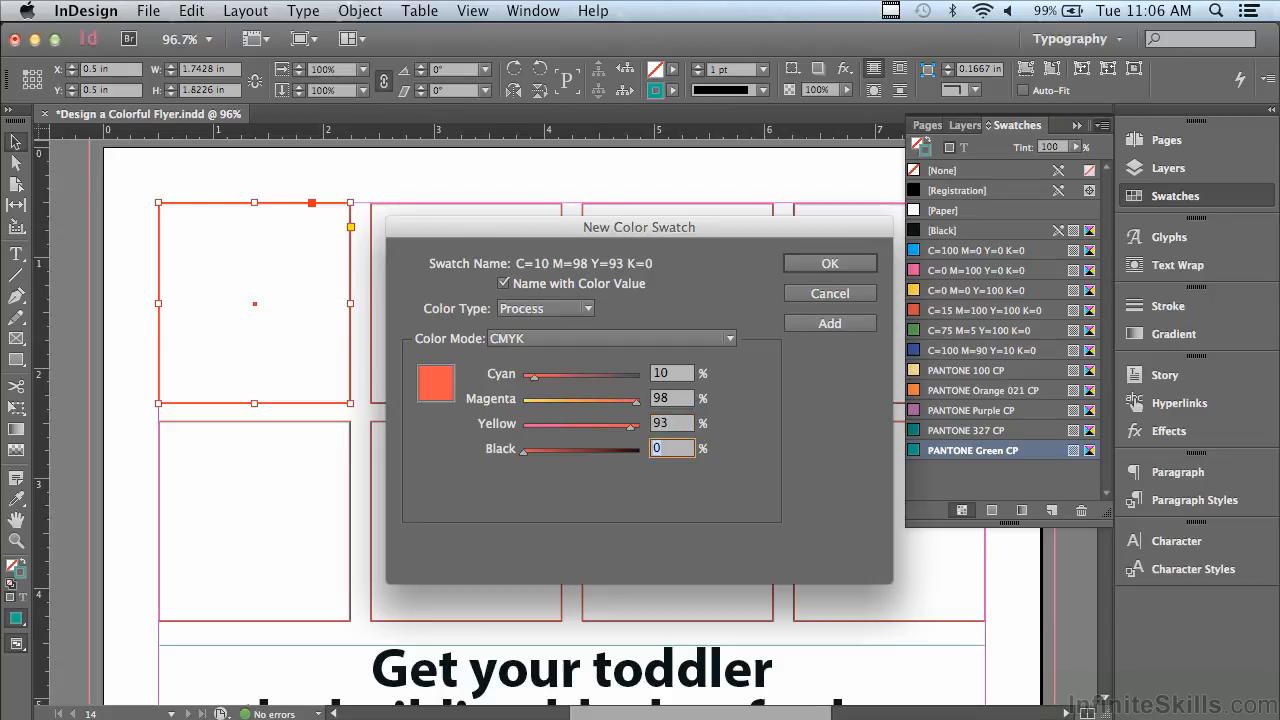
type("3")
left_click(809, 324)
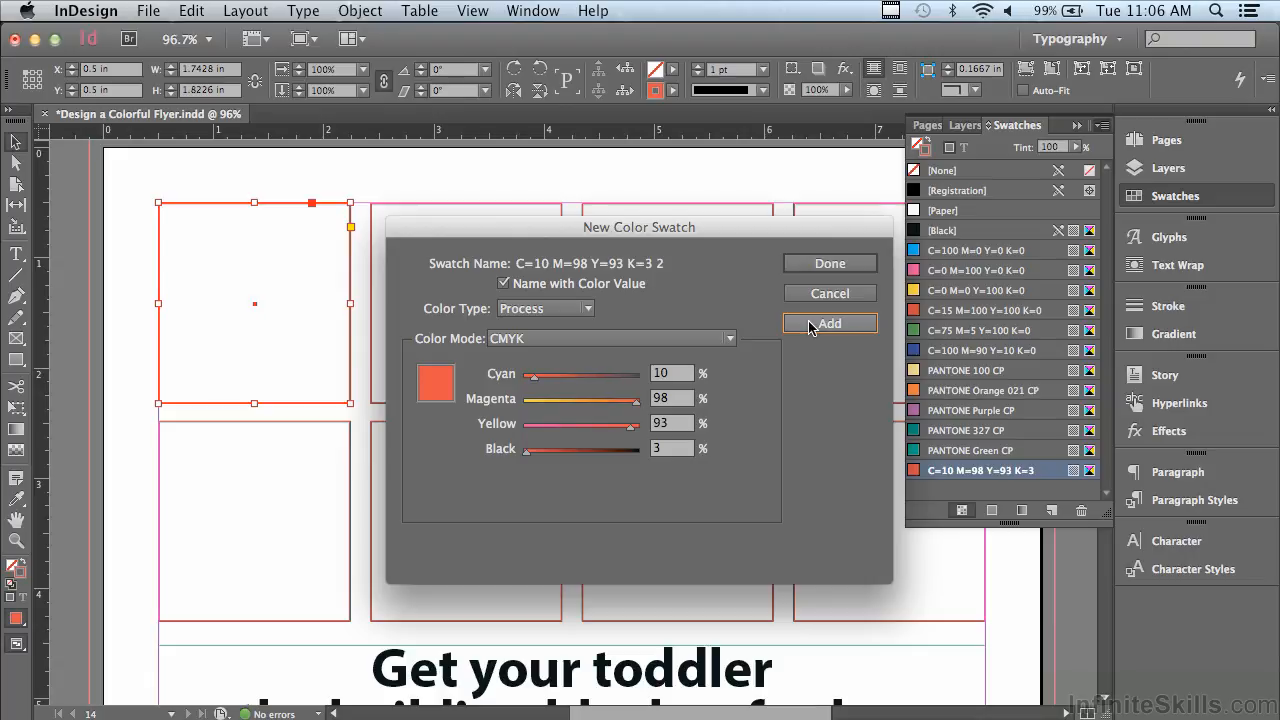
Add a CMYK process swatch with Cyan 4, Magenta 23, Yellow 100 and Black 0 percent.
left_click(672, 374)
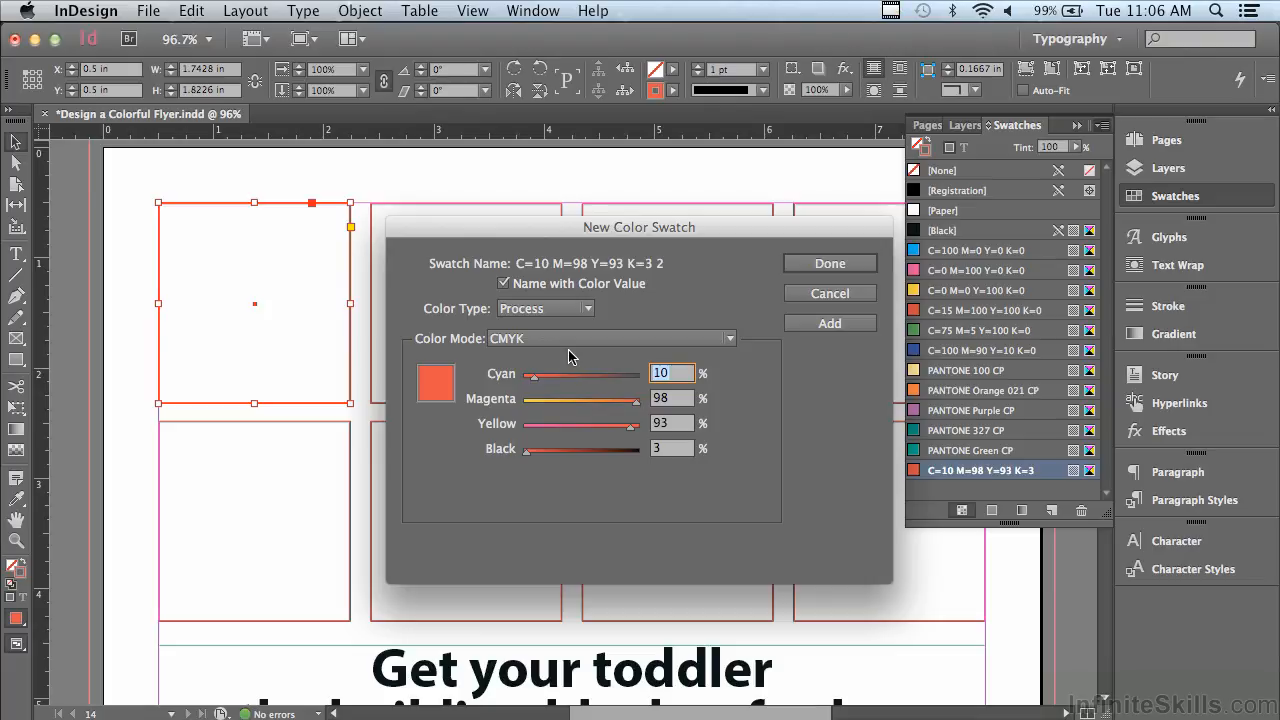
type("4")
key("Tab")
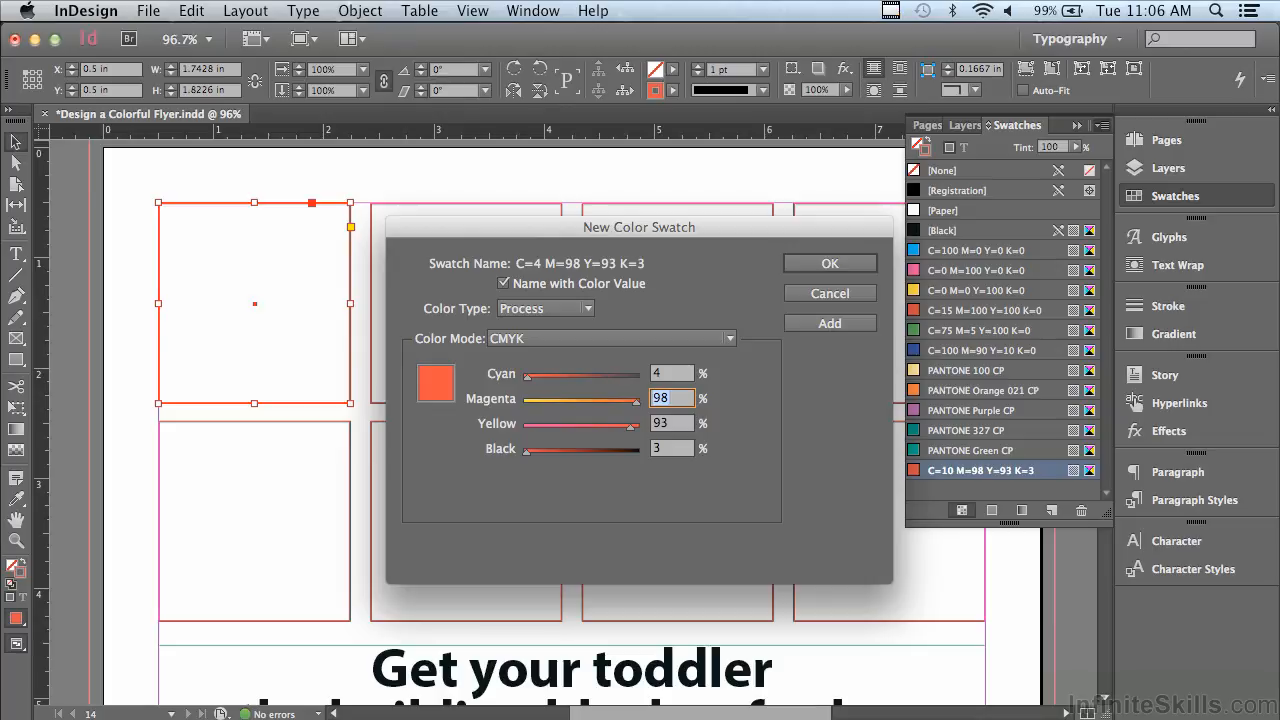
type("23")
key("Tab")
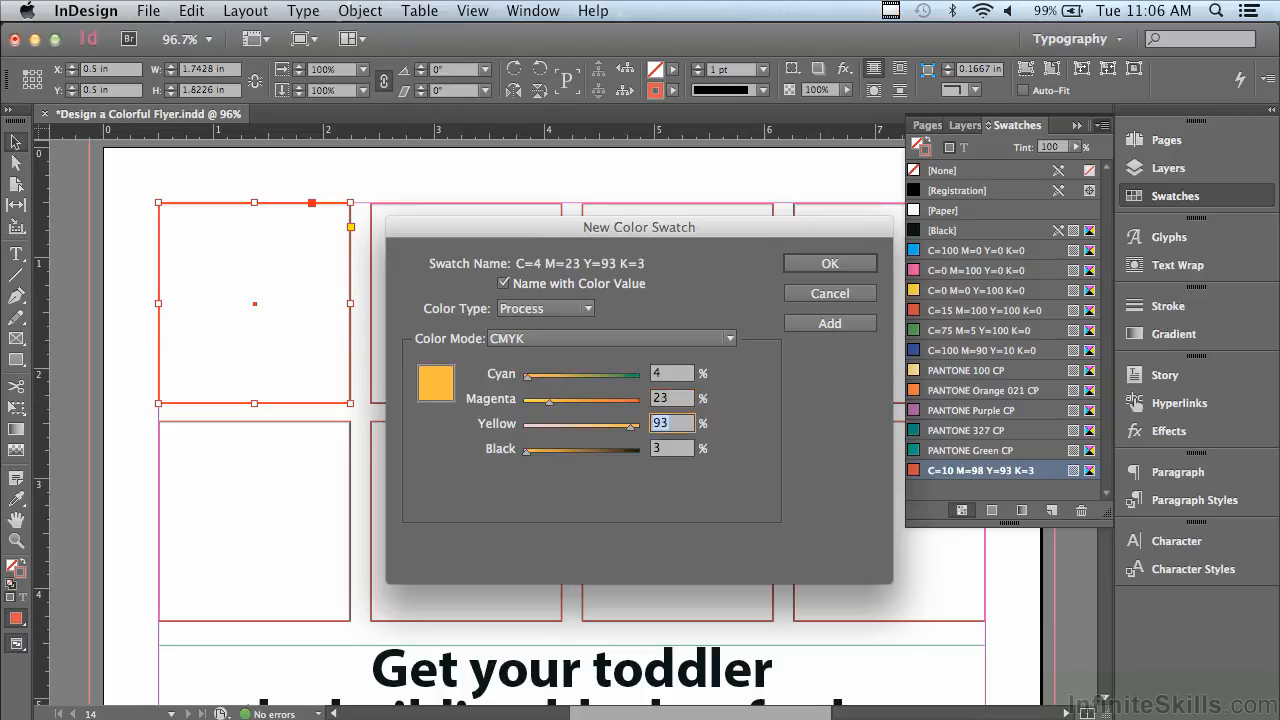
type("100")
key("Tab")
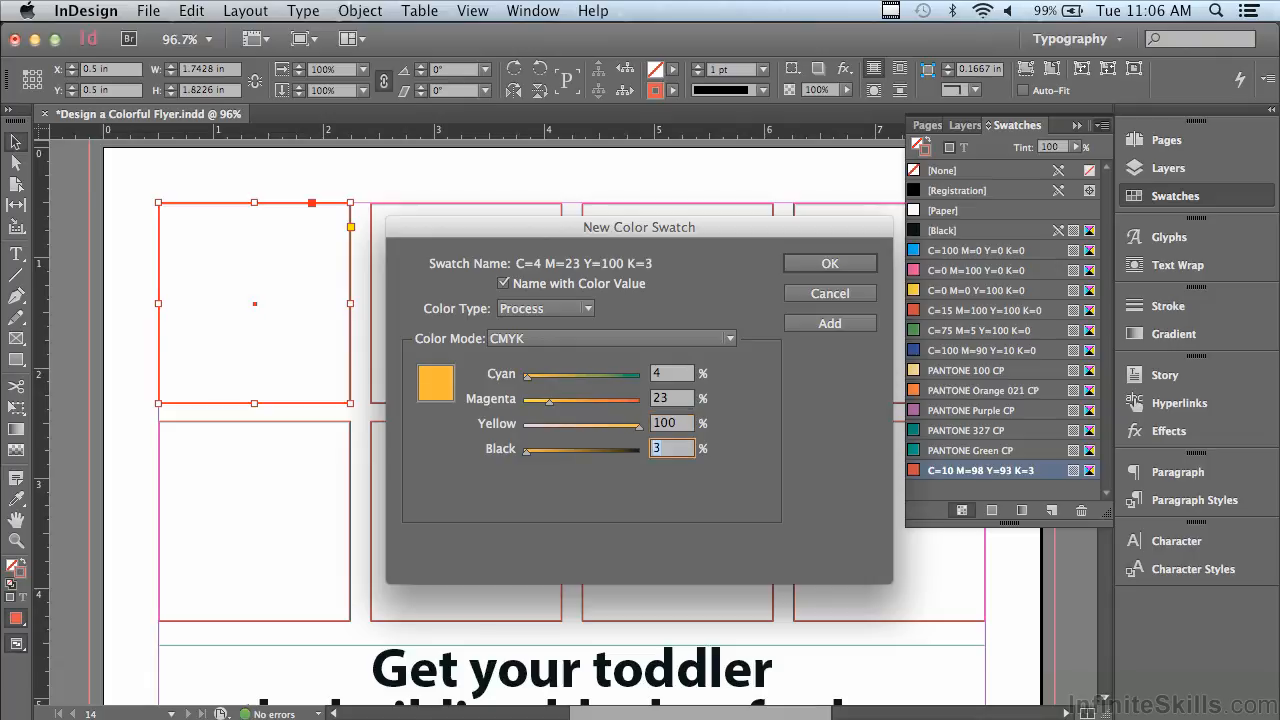
type("0")
left_click(790, 323)
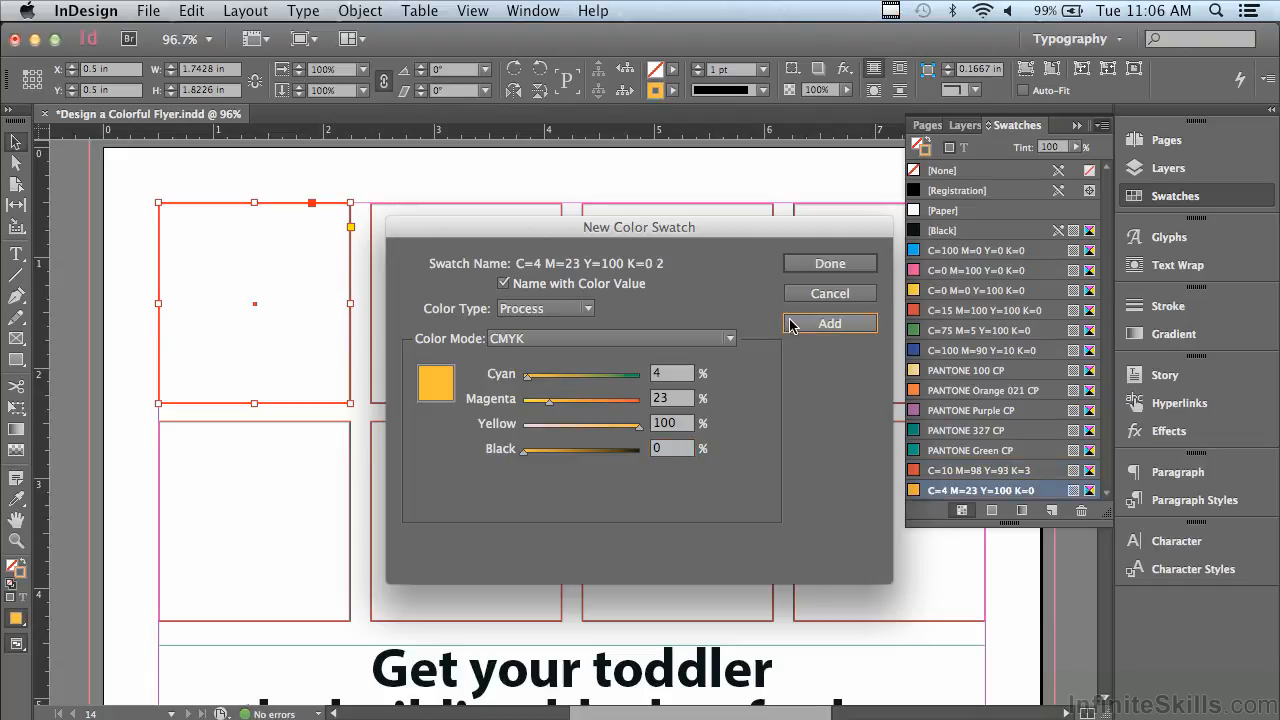
Create a CMYK process swatch with Cyan 100, Magenta 42, Yellow 0 and Black 0 percent, and finish the swatch dialog.
double_click(668, 374)
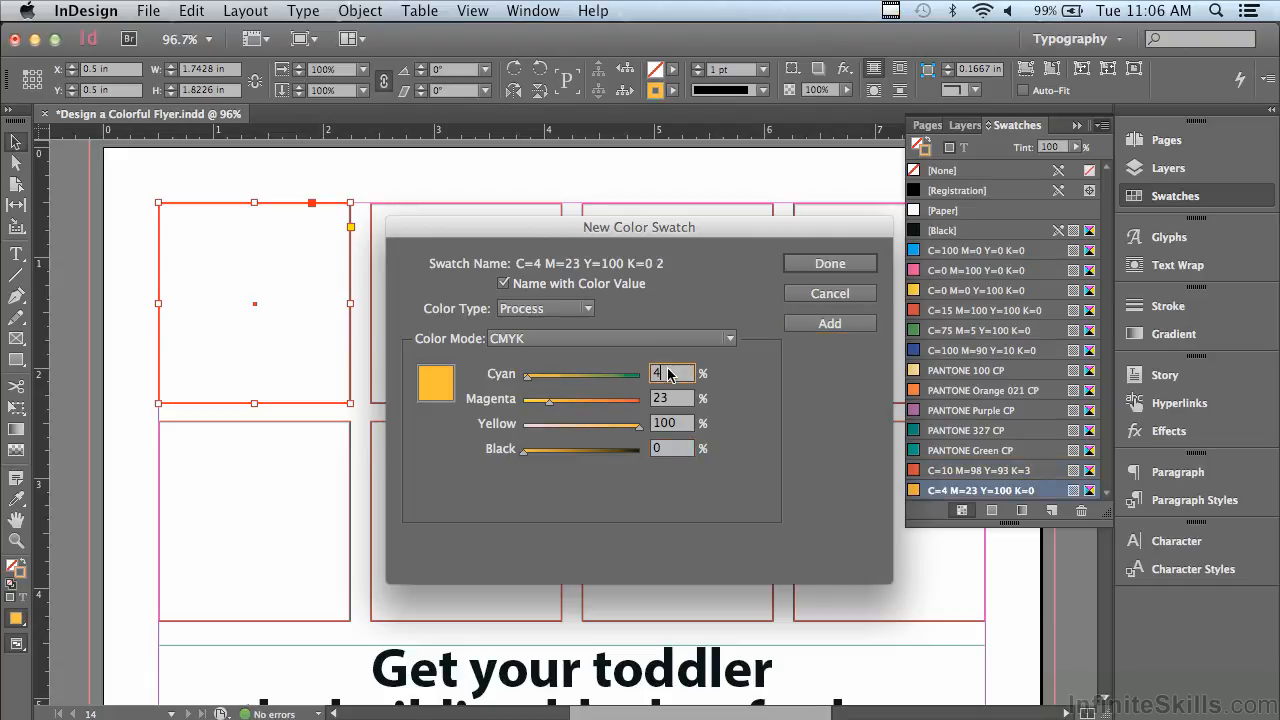
type("100")
key("Tab")
type("42")
key("Tab")
type("0")
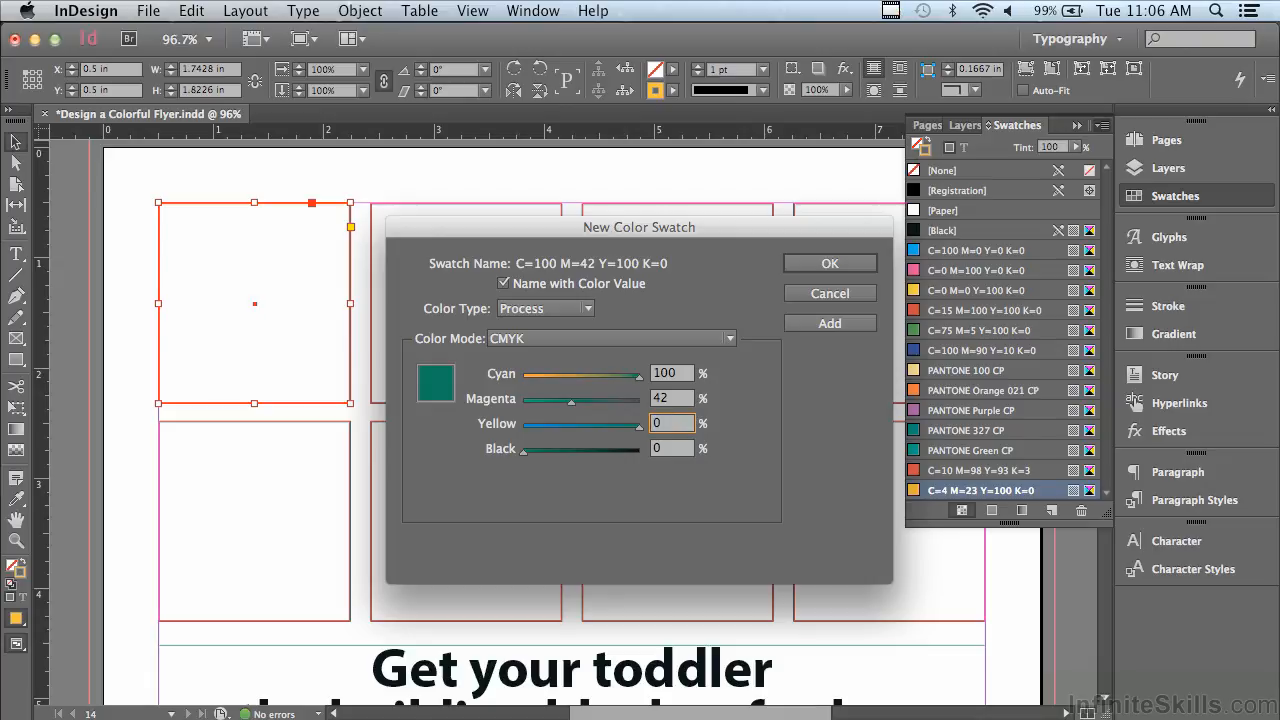
key("Tab")
type("0")
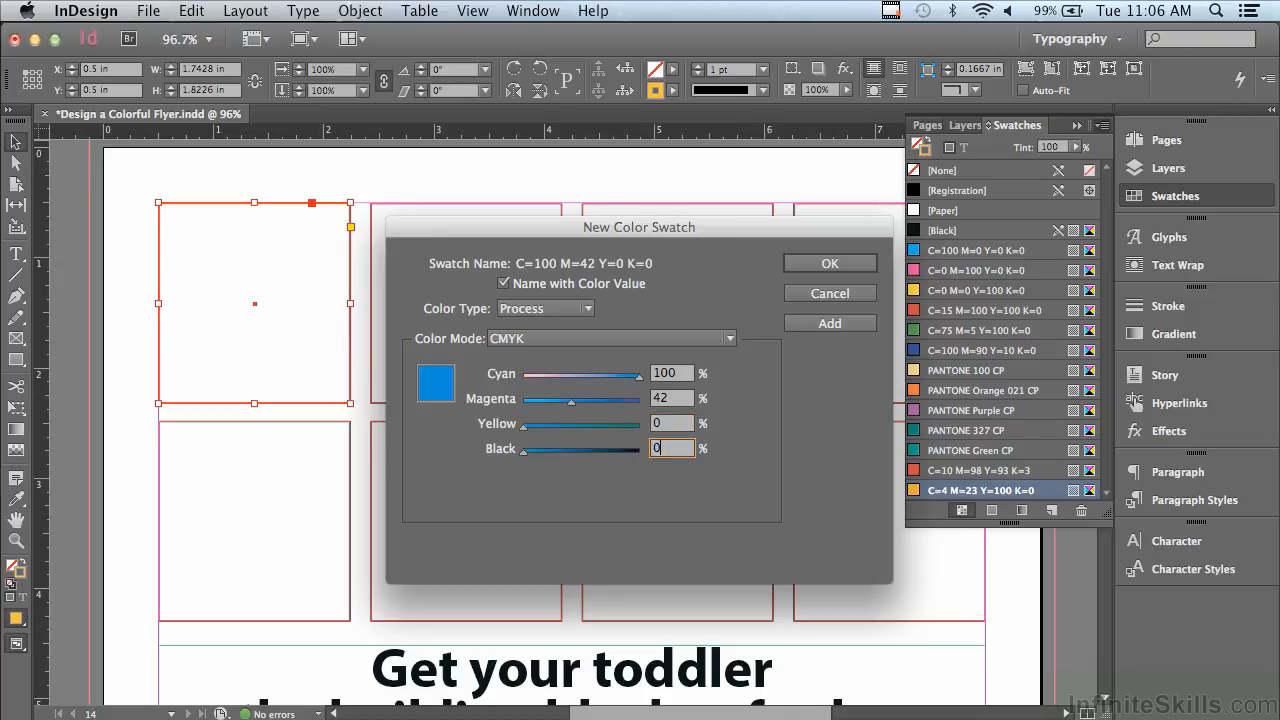
left_click(806, 264)
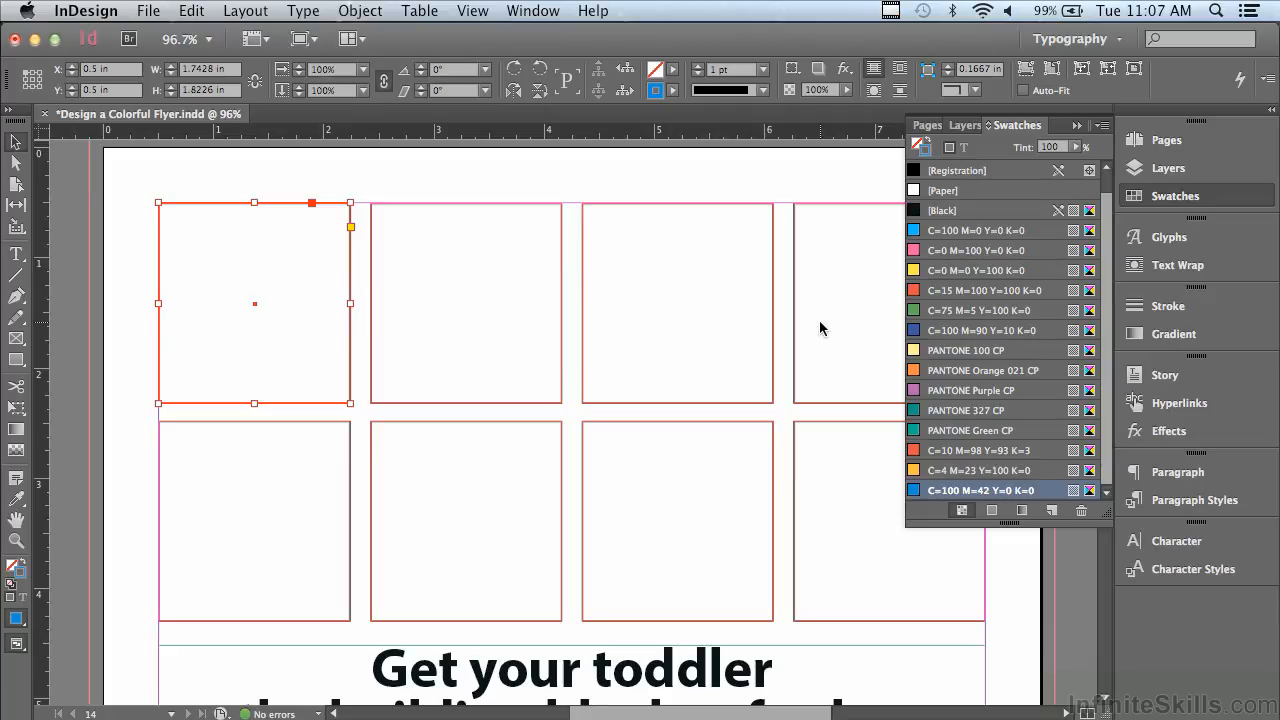
Fill the four upper-row frames, left to right, with PANTONE 100 CP, Orange 021 CP, Purple CP and 327 CP.
left_click(953, 350)
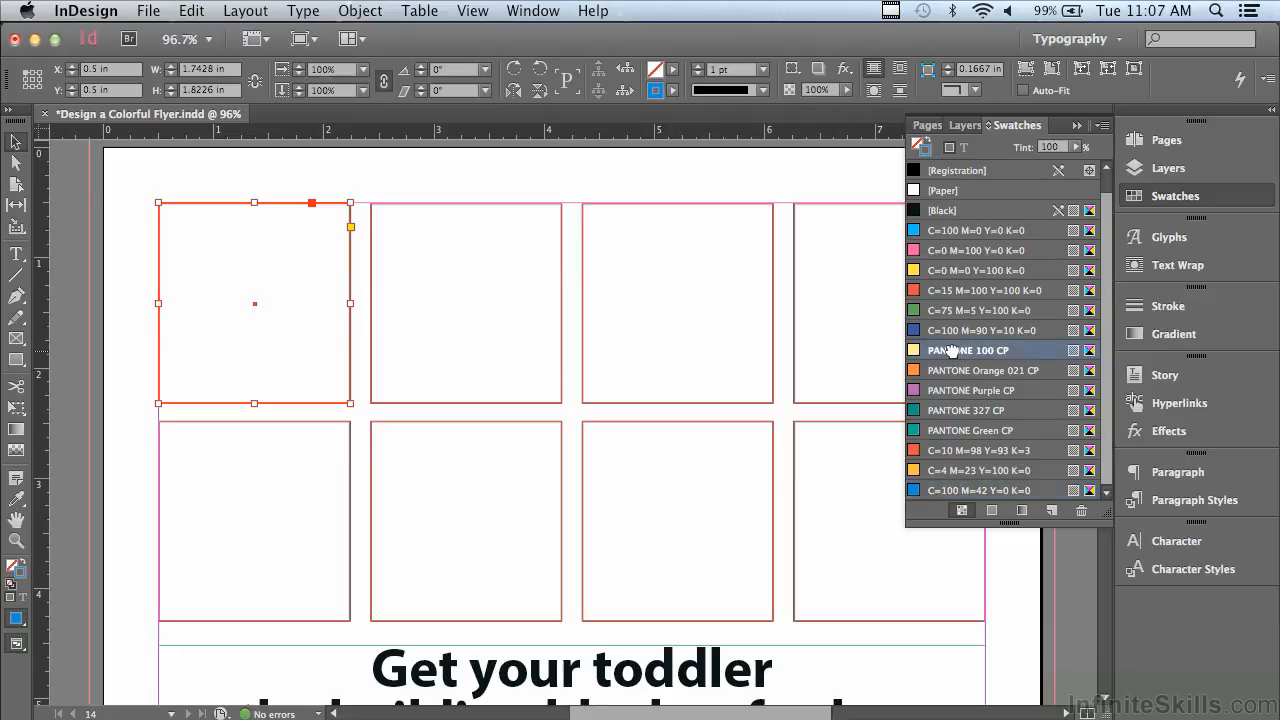
left_click_drag(257, 267, 257, 267)
left_click_drag(972, 374, 487, 277)
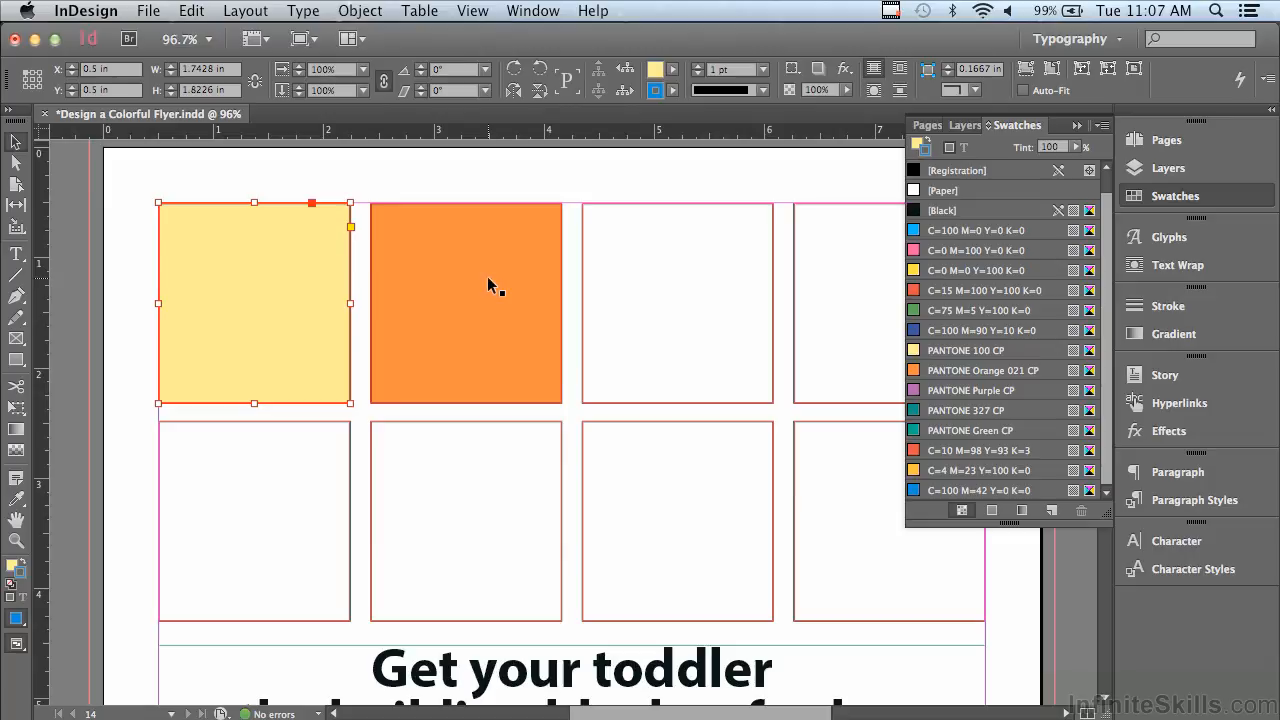
left_click_drag(961, 393, 707, 301)
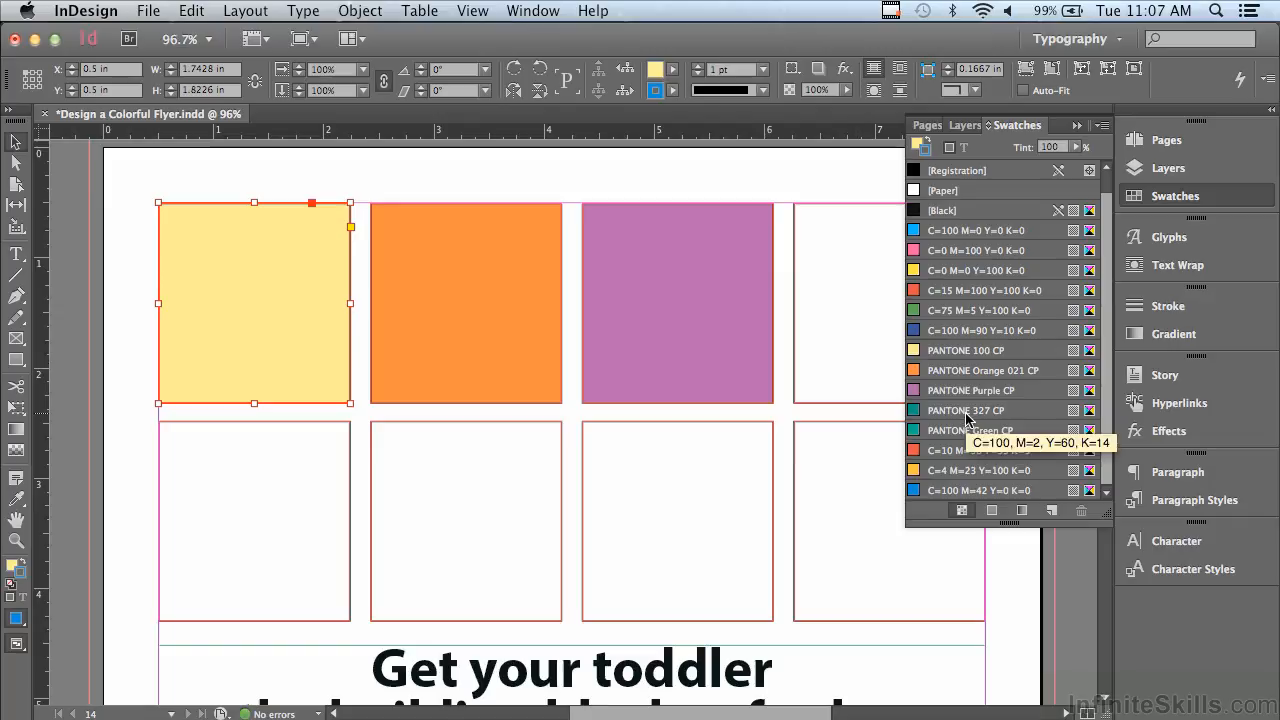
left_click_drag(966, 418, 867, 337)
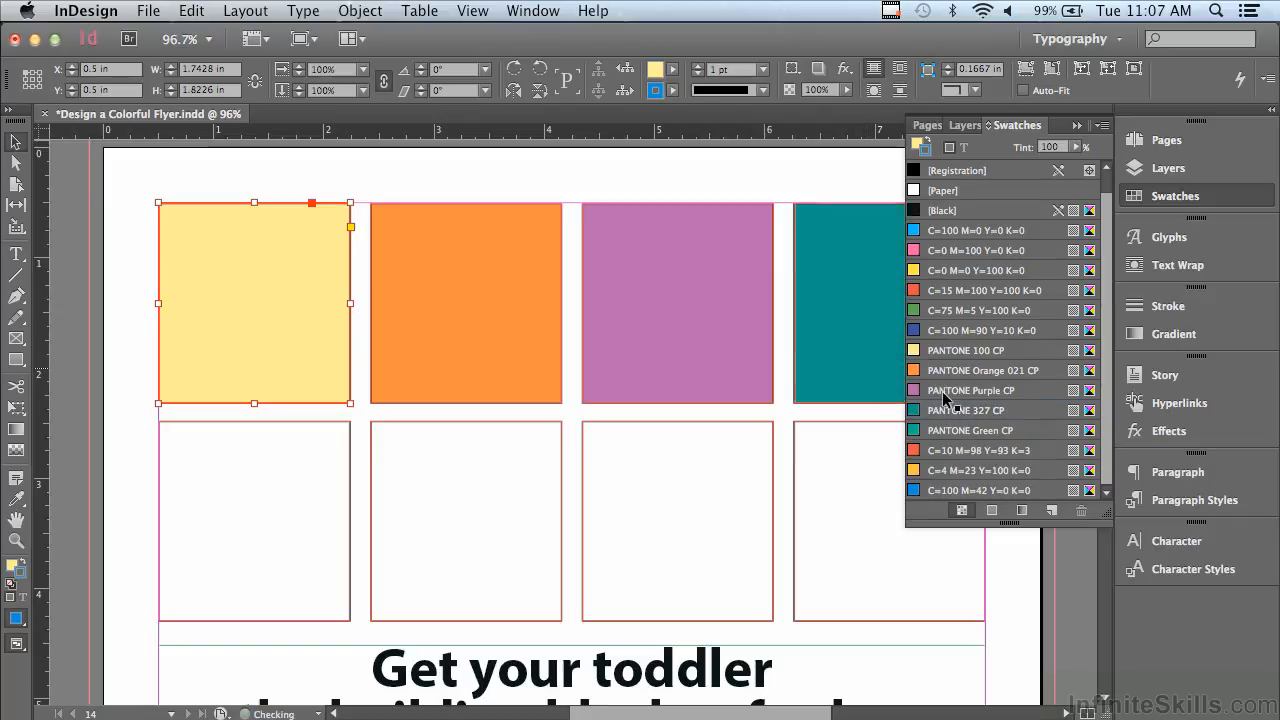
Fill the four lower-row frames, left to right, with PANTONE Green CP, C=10 M=98 Y=93 K=3, C=4 M=23 Y=100 K=0 and C=100 M=42 Y=0 K=0.
left_click_drag(970, 432, 296, 456)
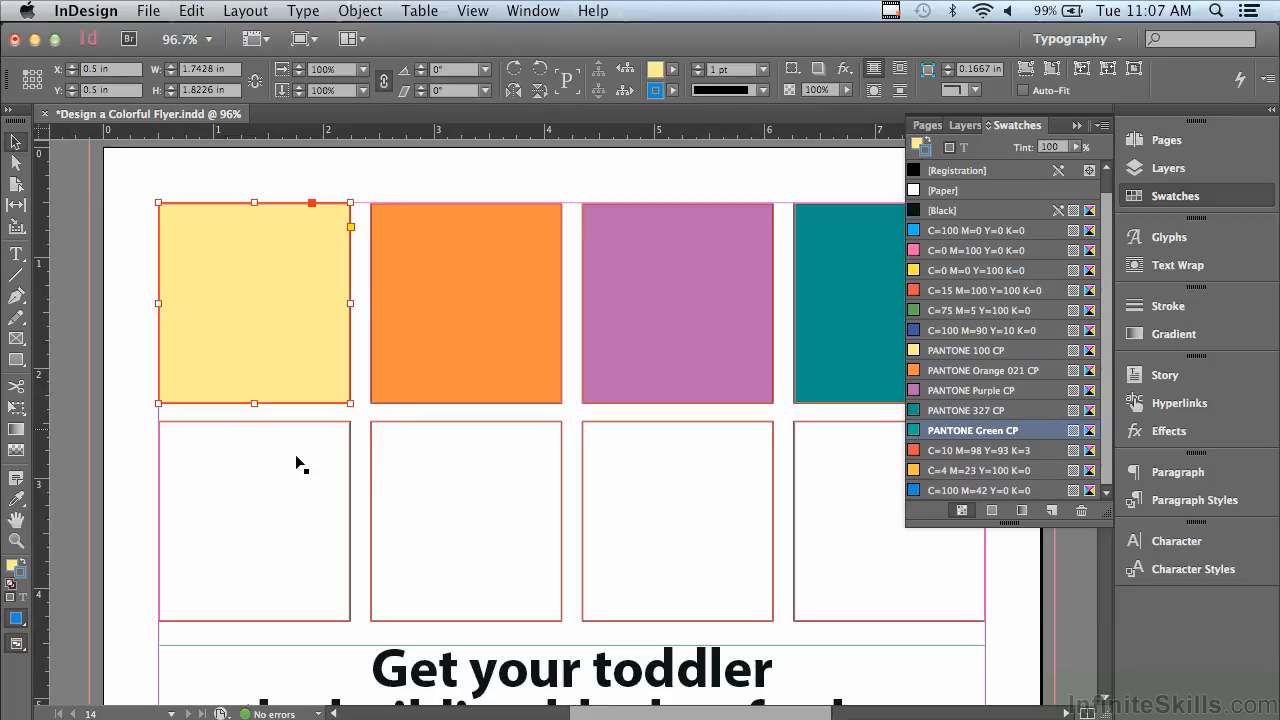
left_click_drag(295, 454, 295, 455)
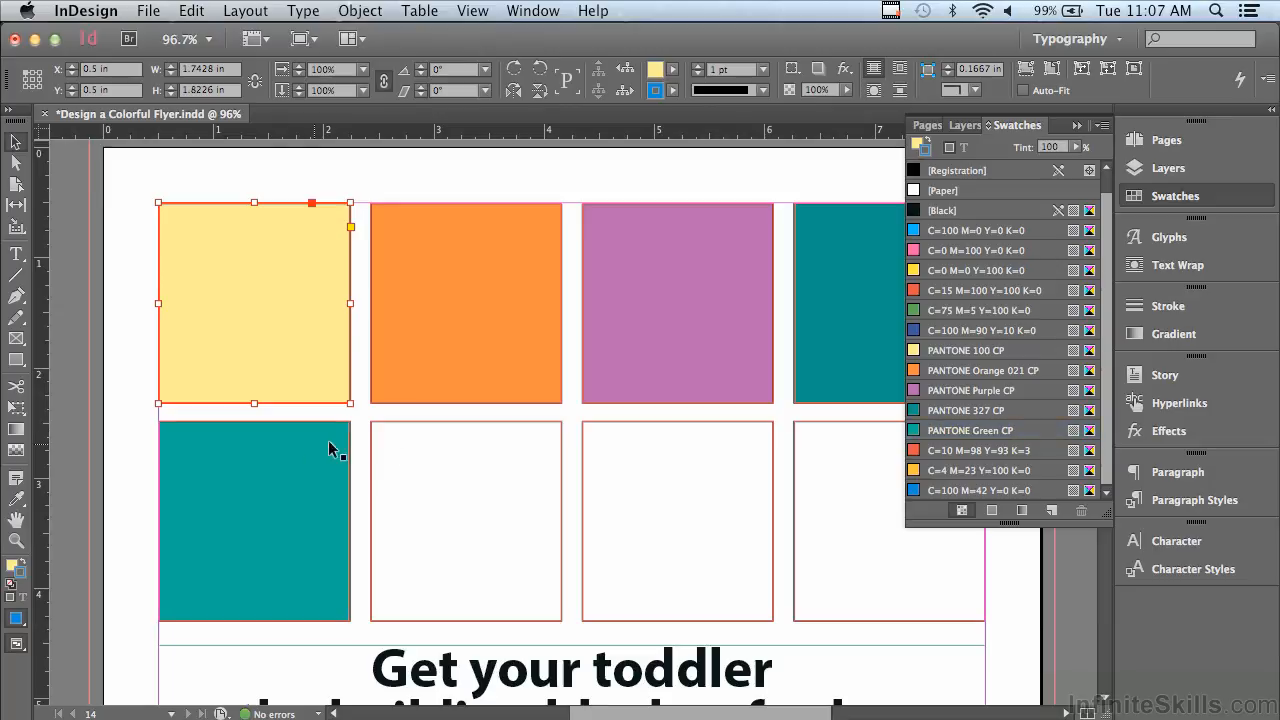
left_click_drag(946, 451, 490, 510)
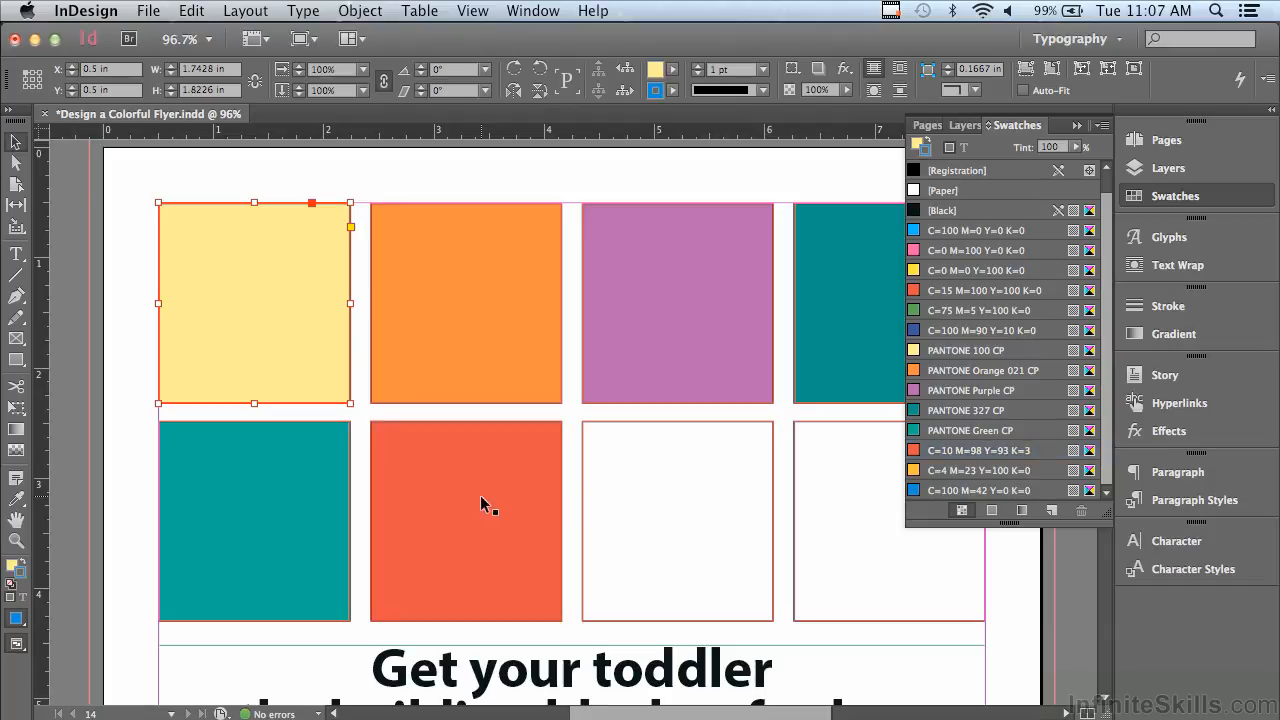
left_click_drag(992, 475, 817, 481)
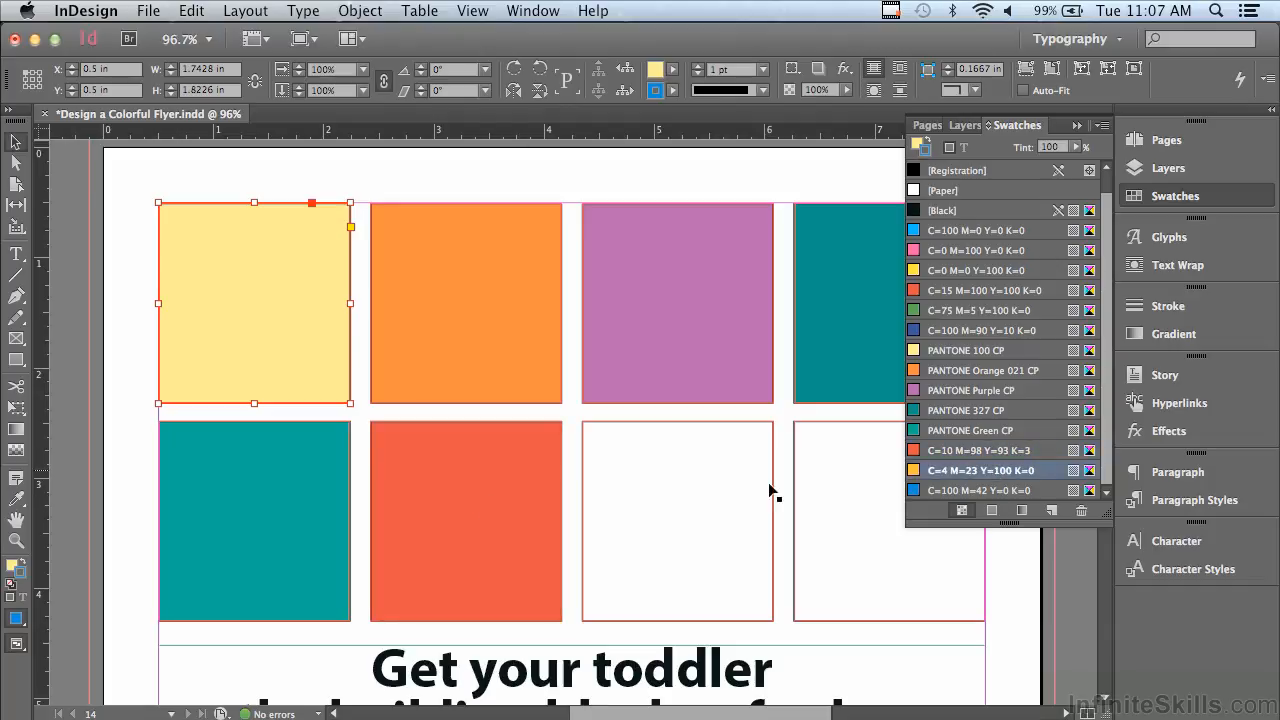
left_click_drag(694, 481, 694, 481)
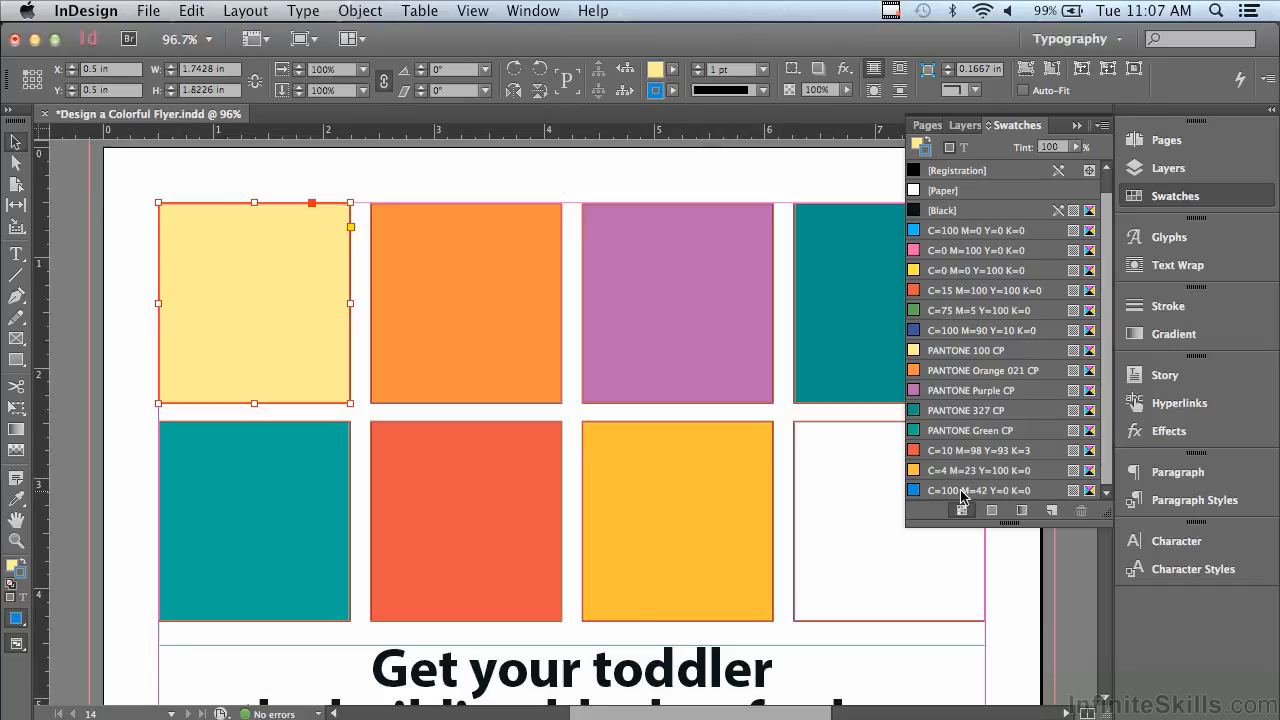
left_click_drag(965, 490, 837, 478)
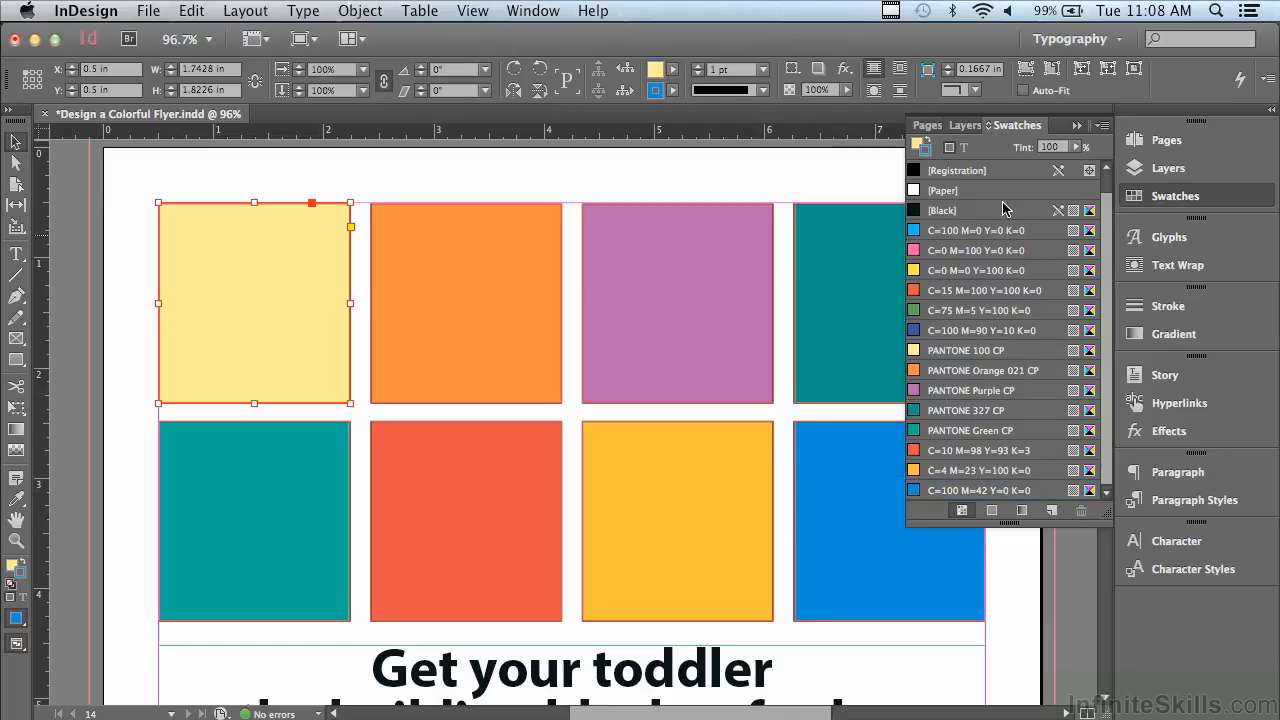
left_click(1077, 125)
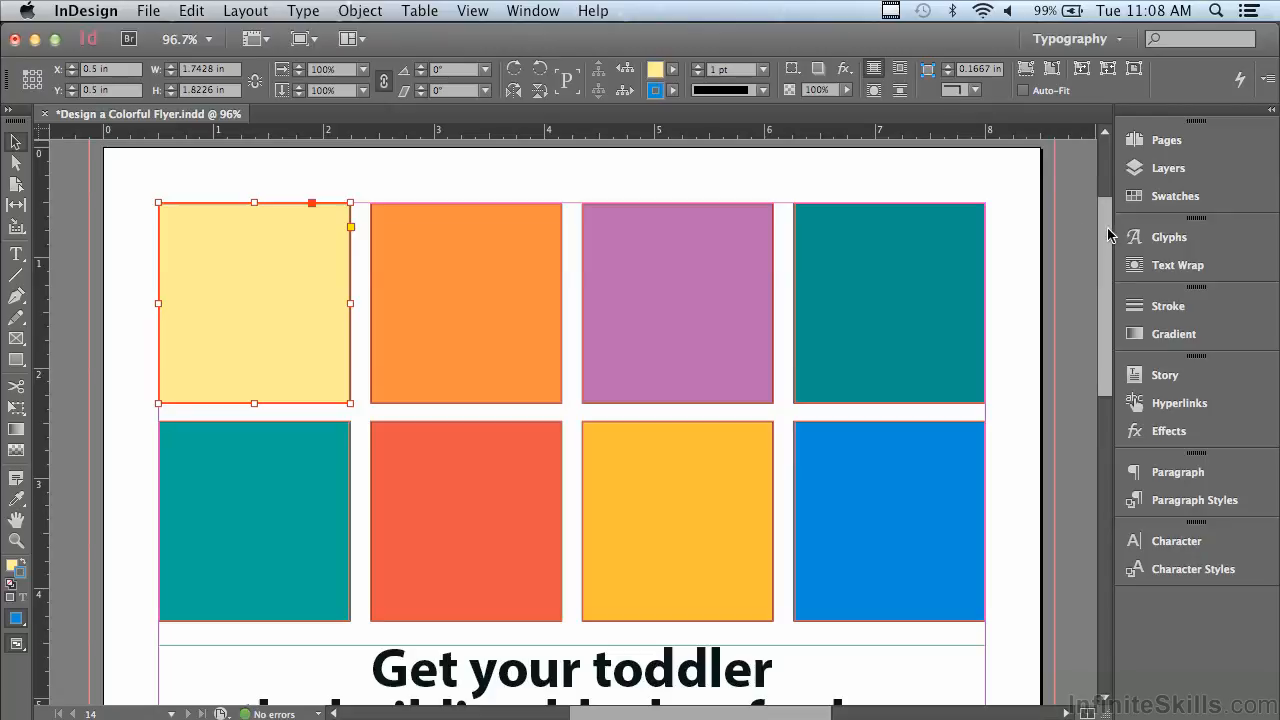
Apply the C=100 M=42 Y=0 K=0 swatch to the stroke of the thick divider line above the information form.
left_click_drag(1108, 234, 1094, 367)
scroll(1094, 370, "down", 5)
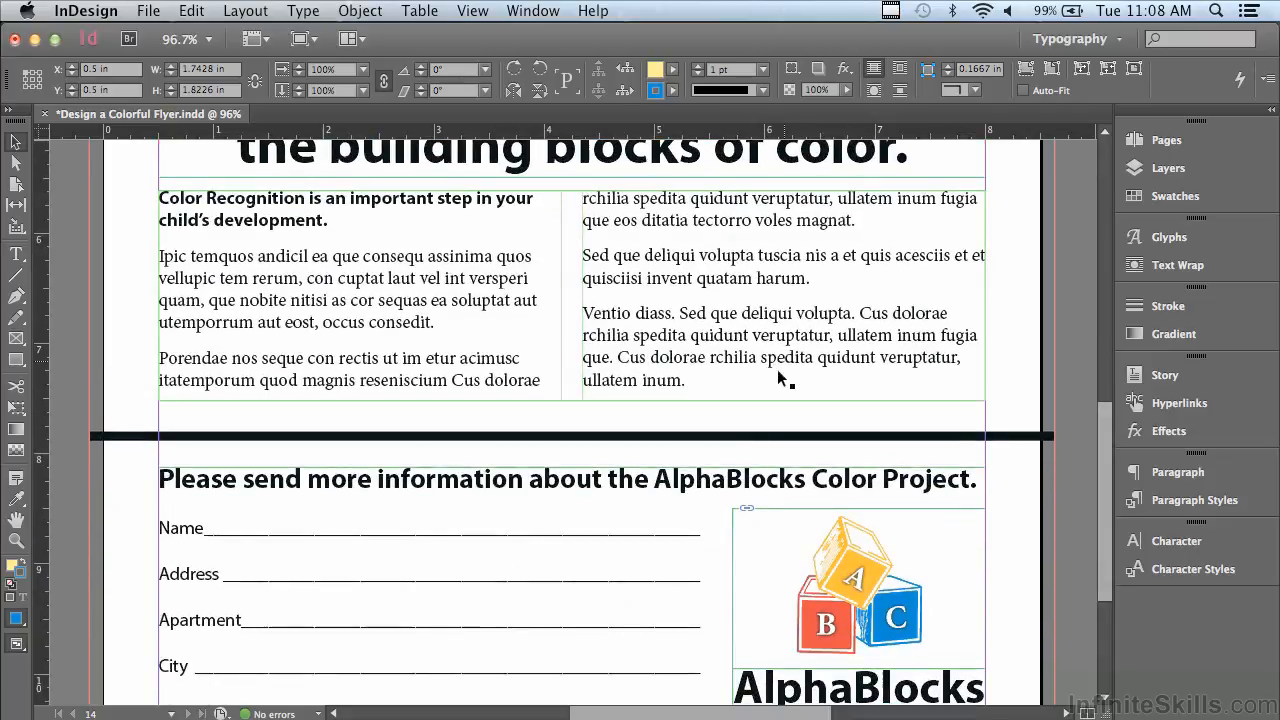
left_click(740, 435)
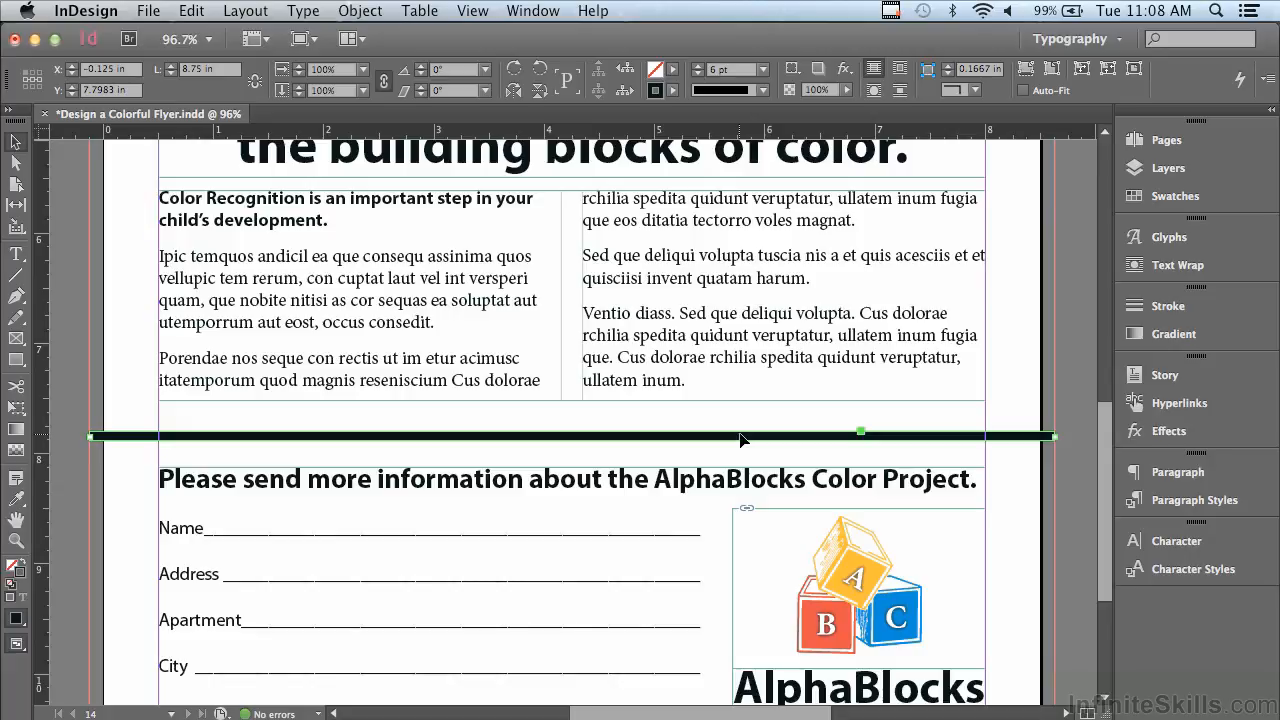
left_click(1160, 197)
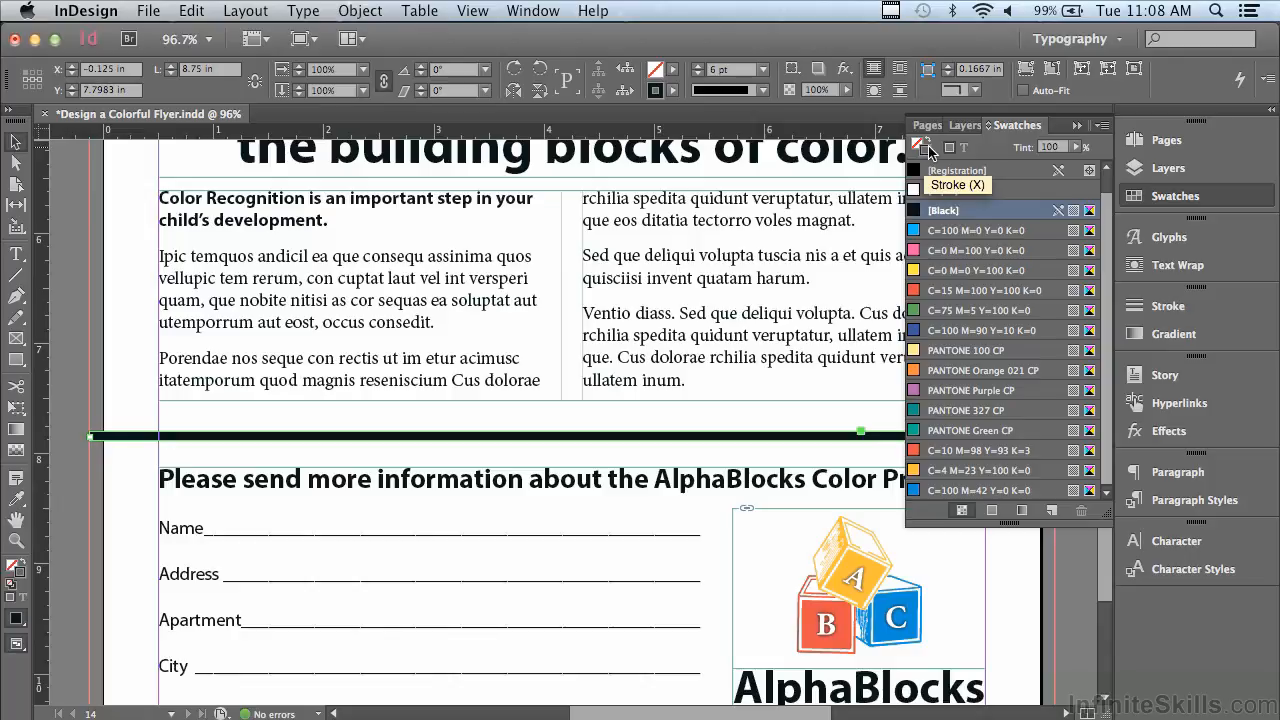
left_click(1006, 493)
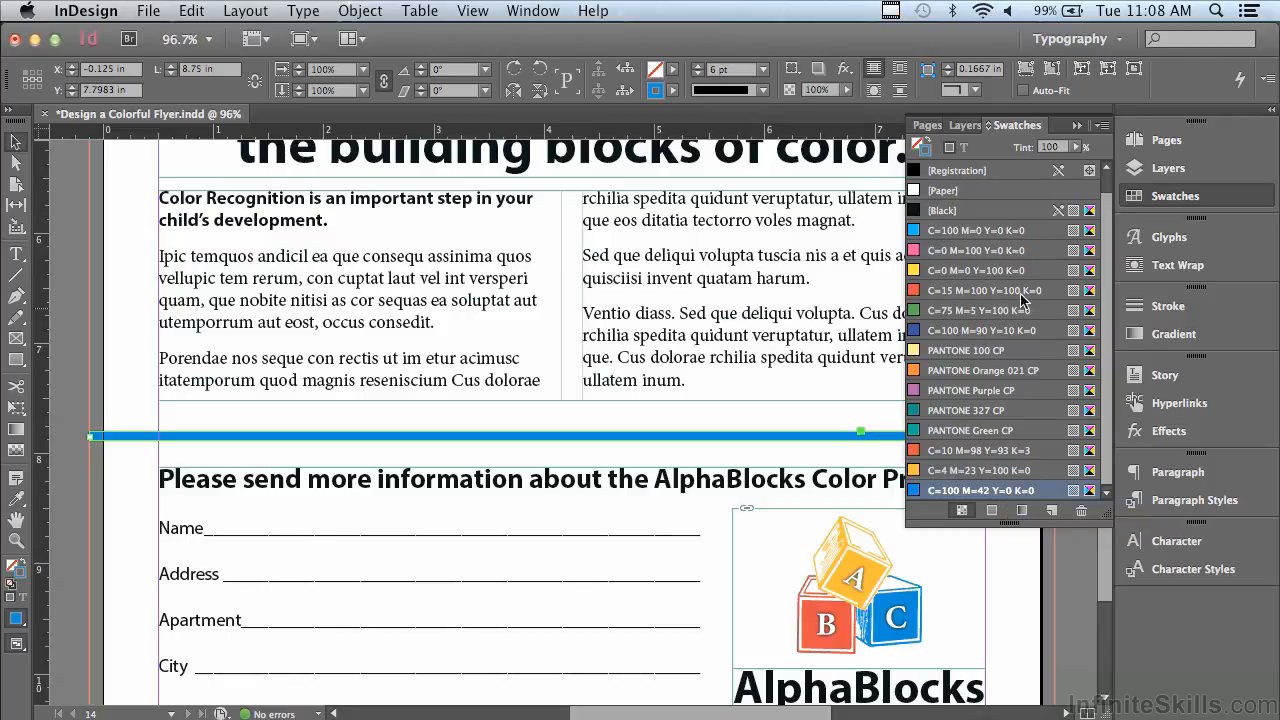
left_click(1078, 126)
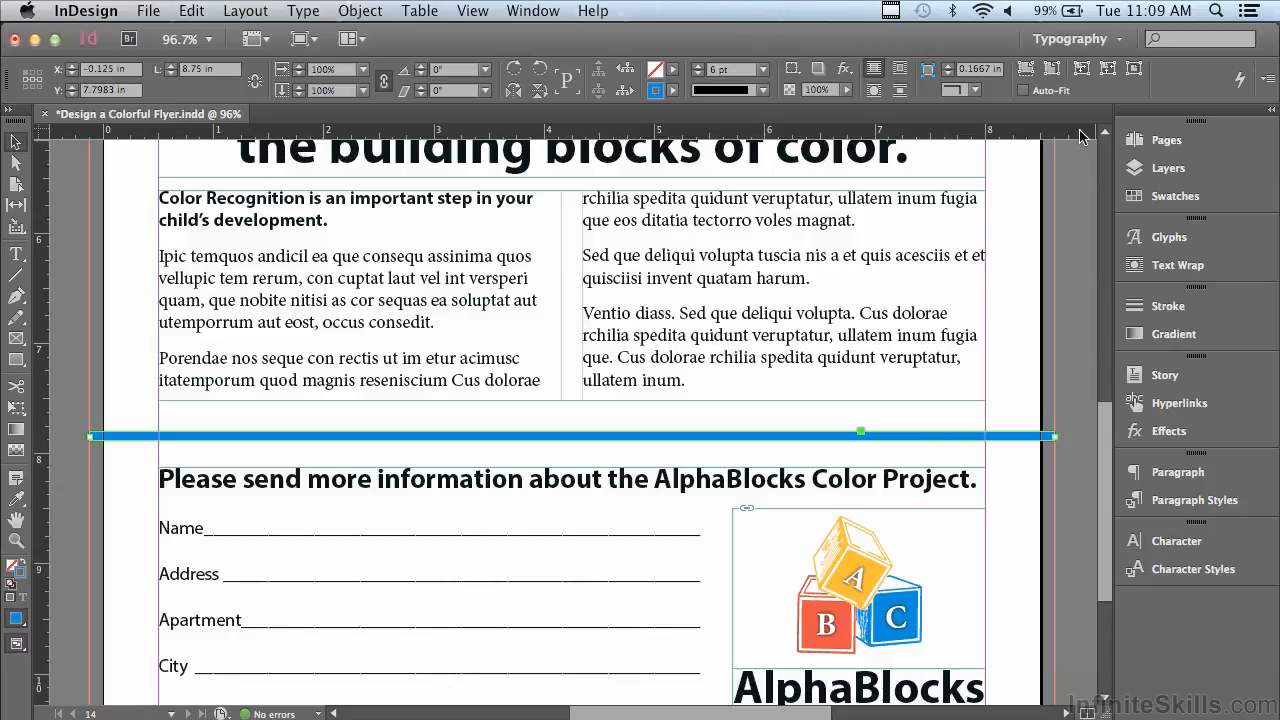
Change the divider line's stroke type to Dashed.
left_click(1160, 304)
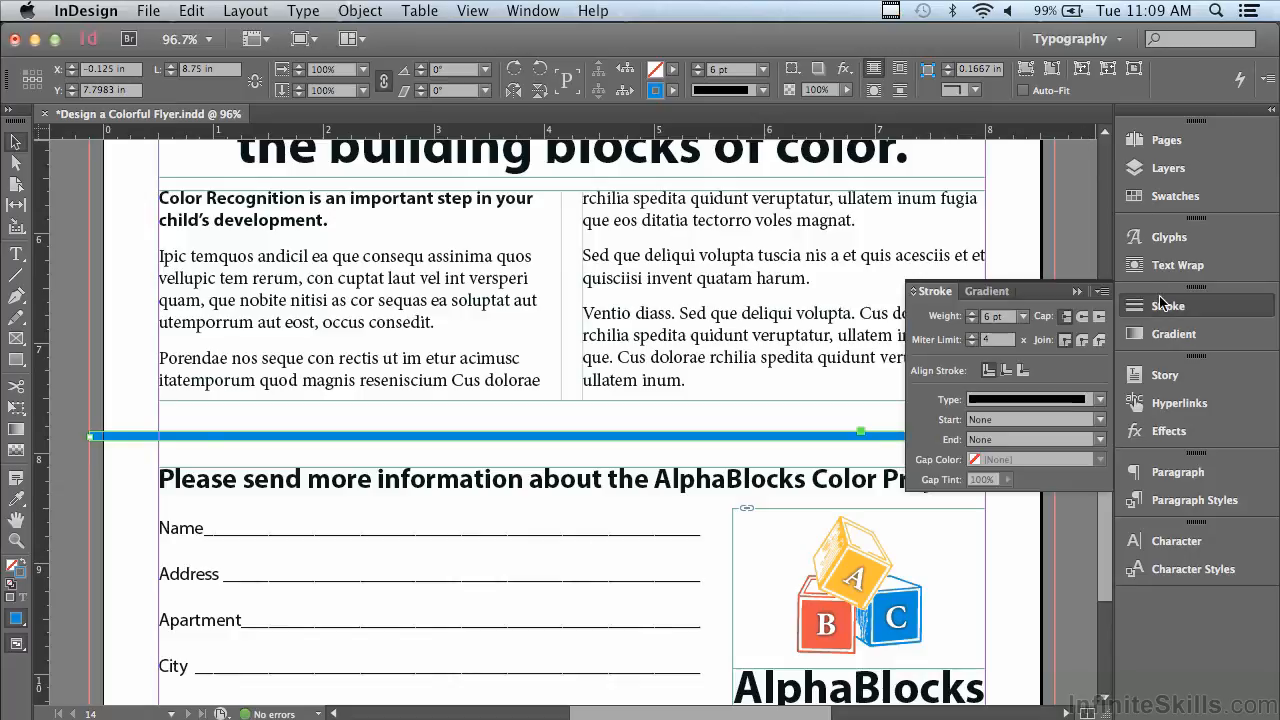
left_click(995, 401)
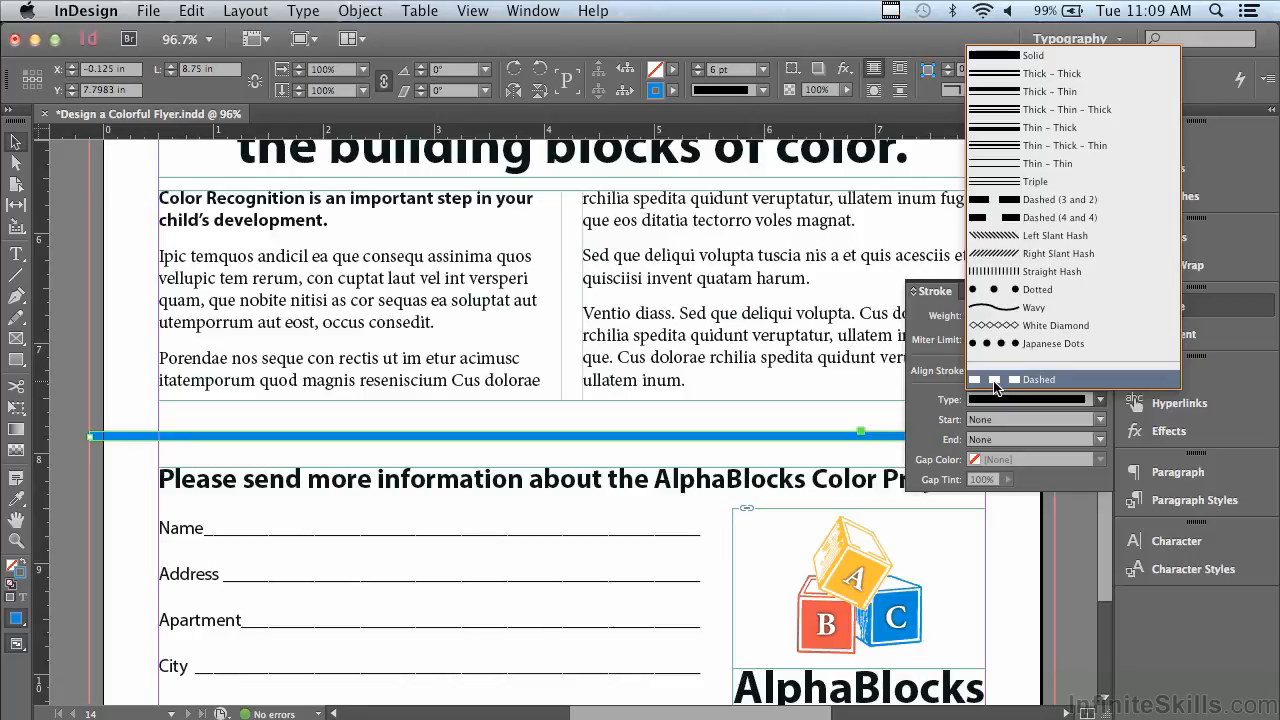
left_click(995, 380)
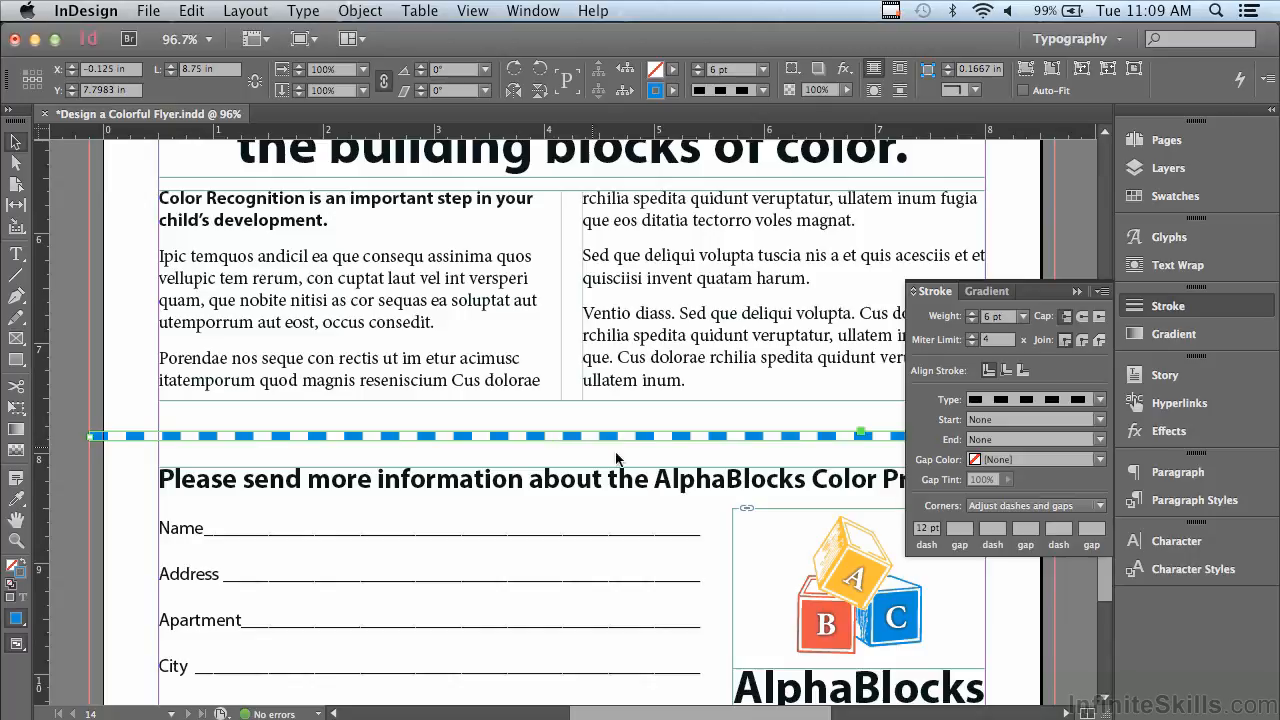
Extend the divider's dash pattern with a 12 pt gap, a 0 pt dash and another 12 pt gap.
left_click(961, 531)
type("12")
key("Tab")
type("0")
key("Tab")
type("12")
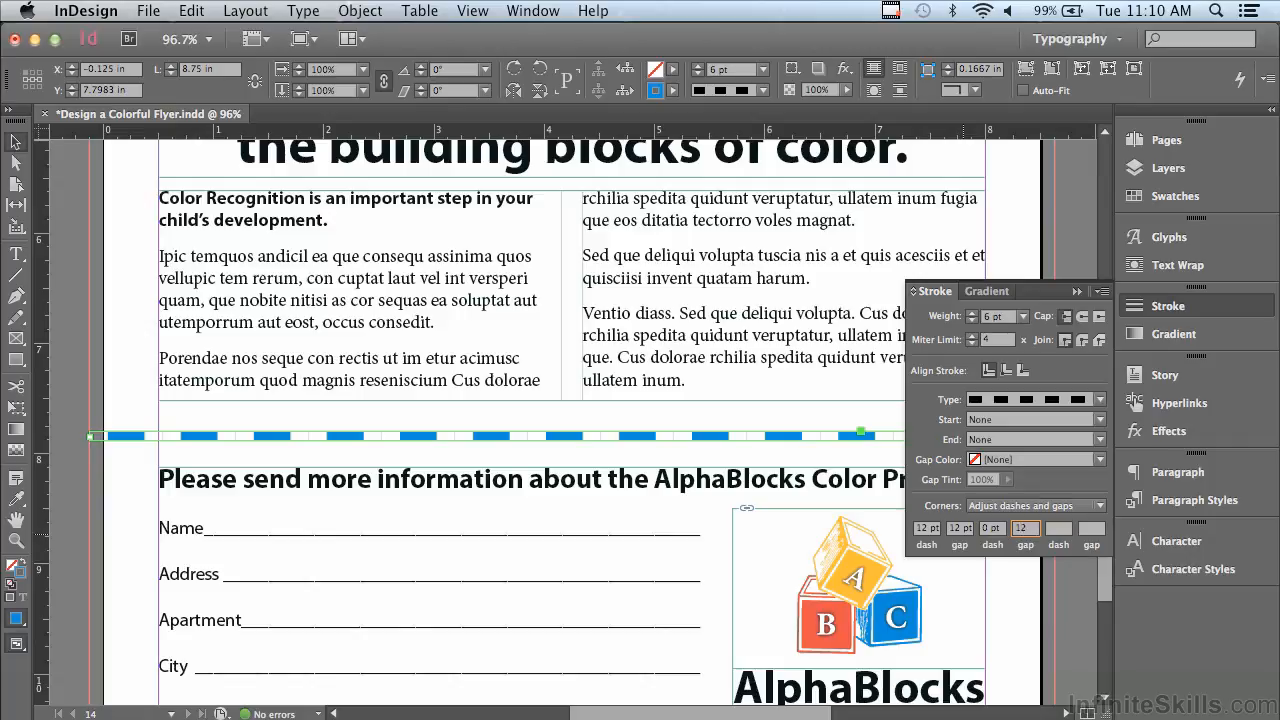
key("Return")
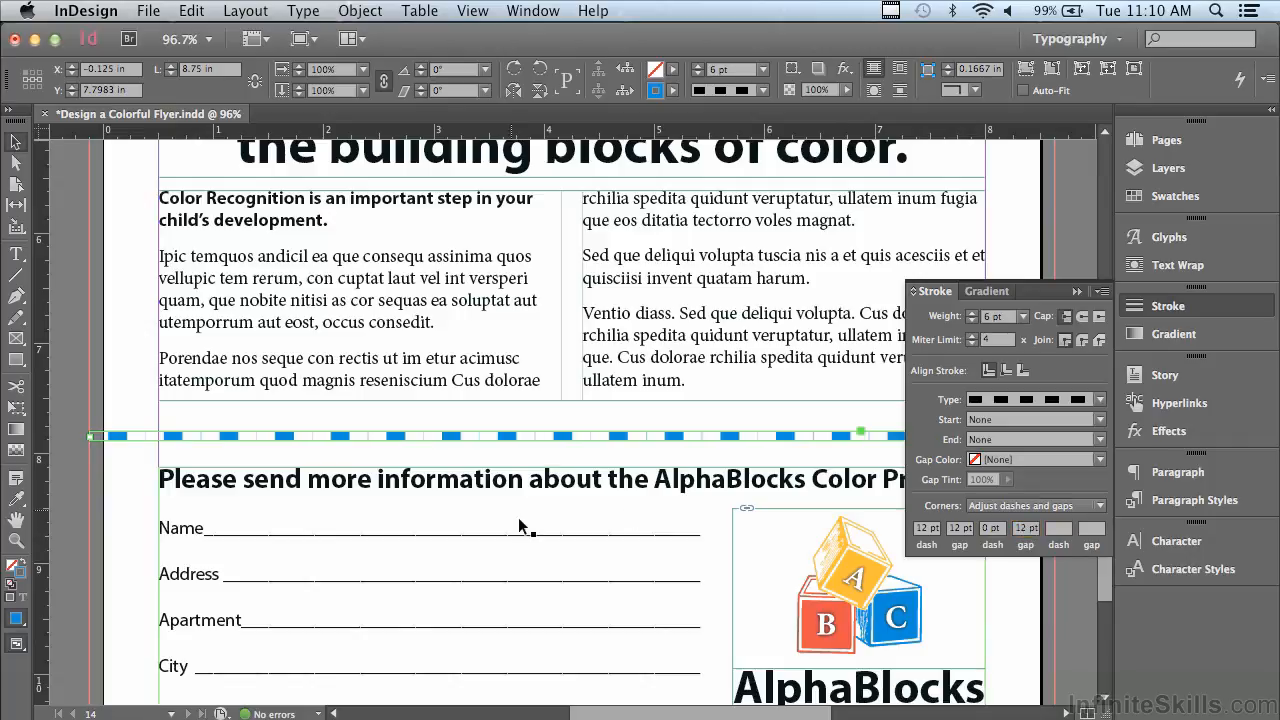
Give the dashed divider line round caps and set its corner adjustment to None.
left_click(12, 545)
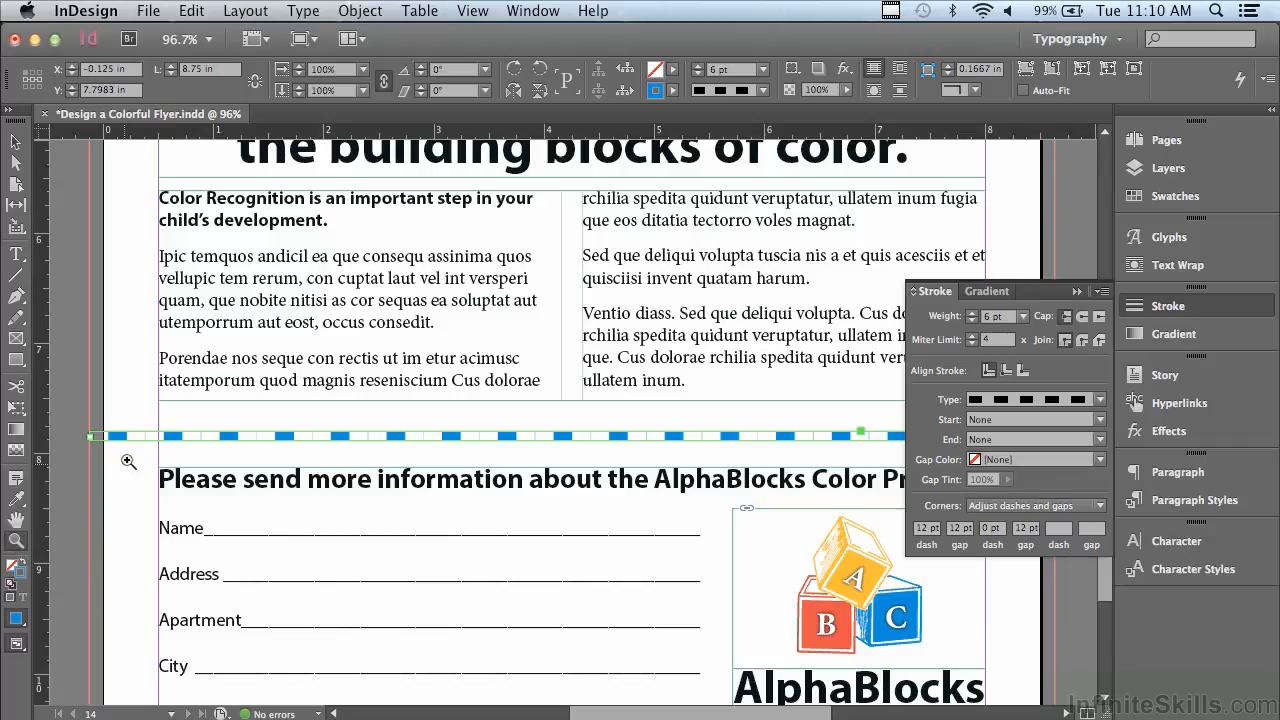
left_click_drag(139, 392, 346, 537)
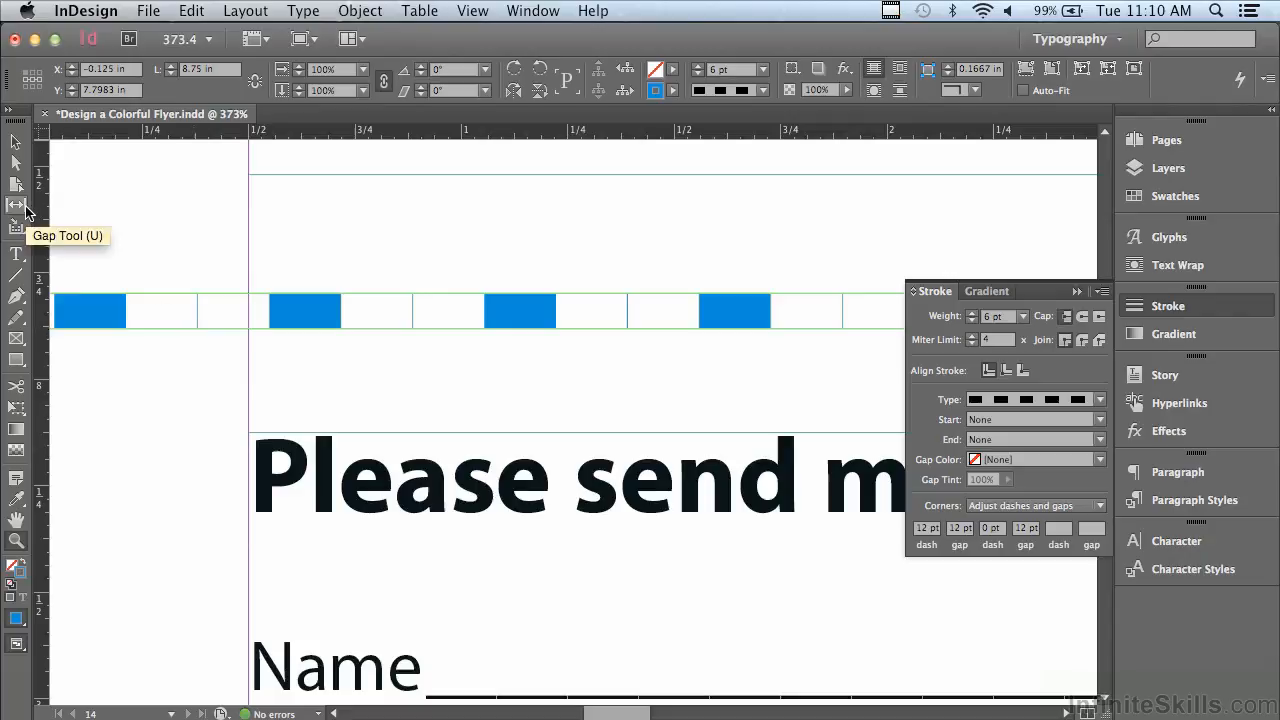
left_click(15, 143)
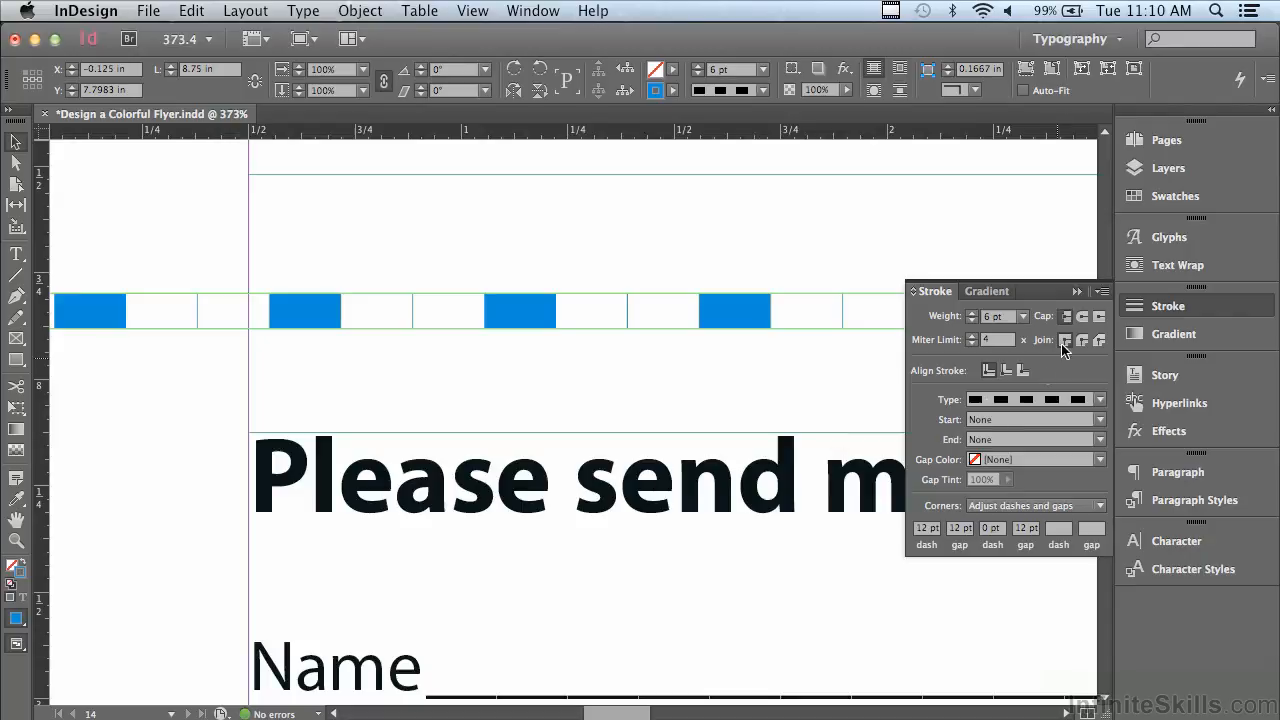
left_click(1082, 316)
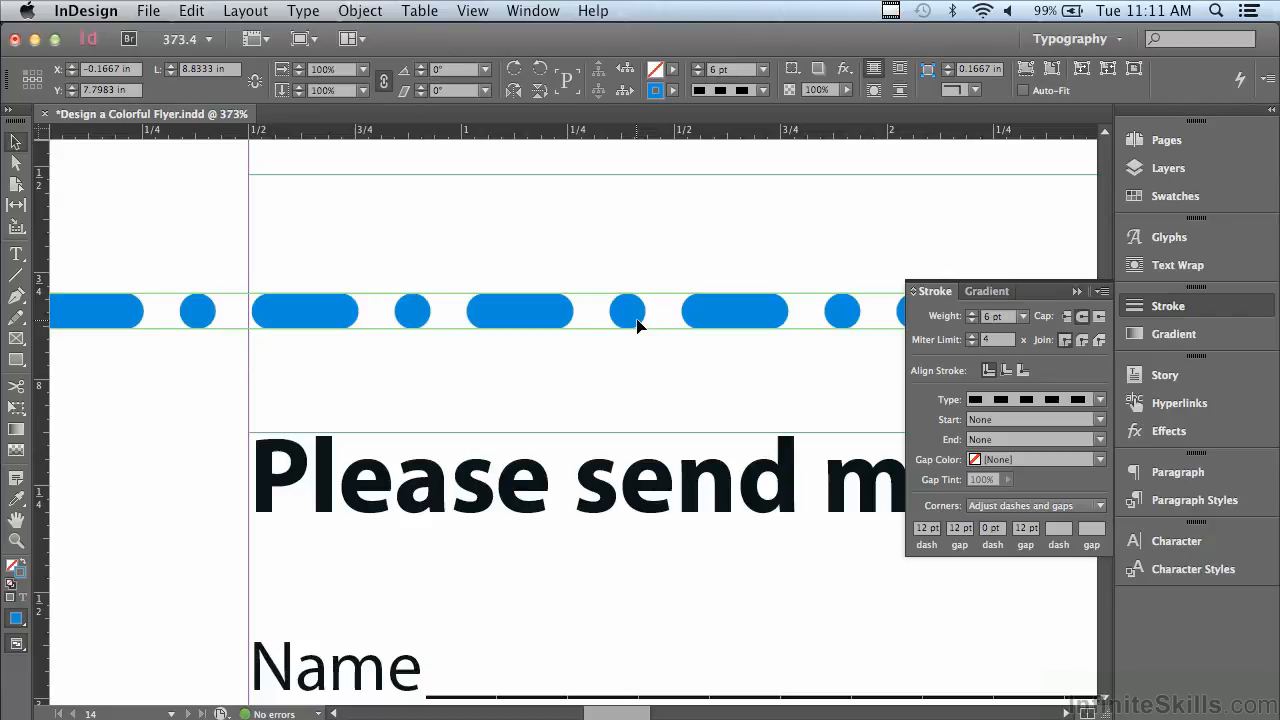
left_click(988, 508)
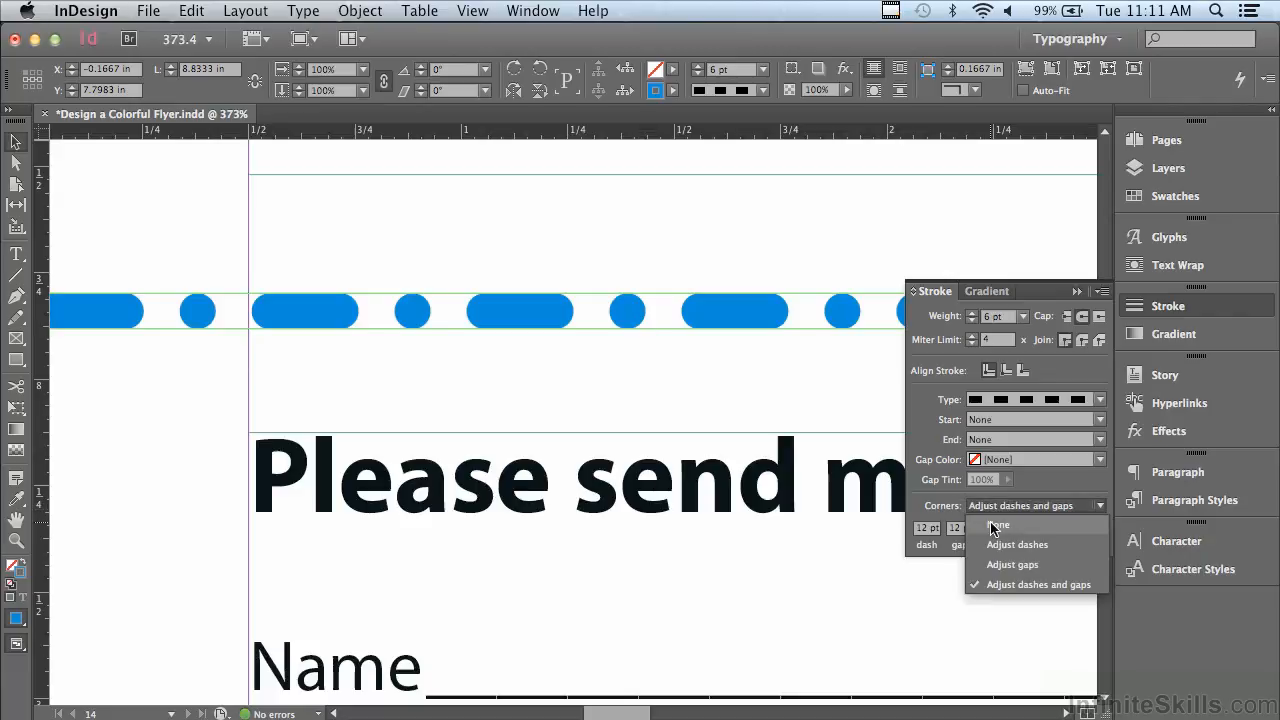
left_click(991, 528)
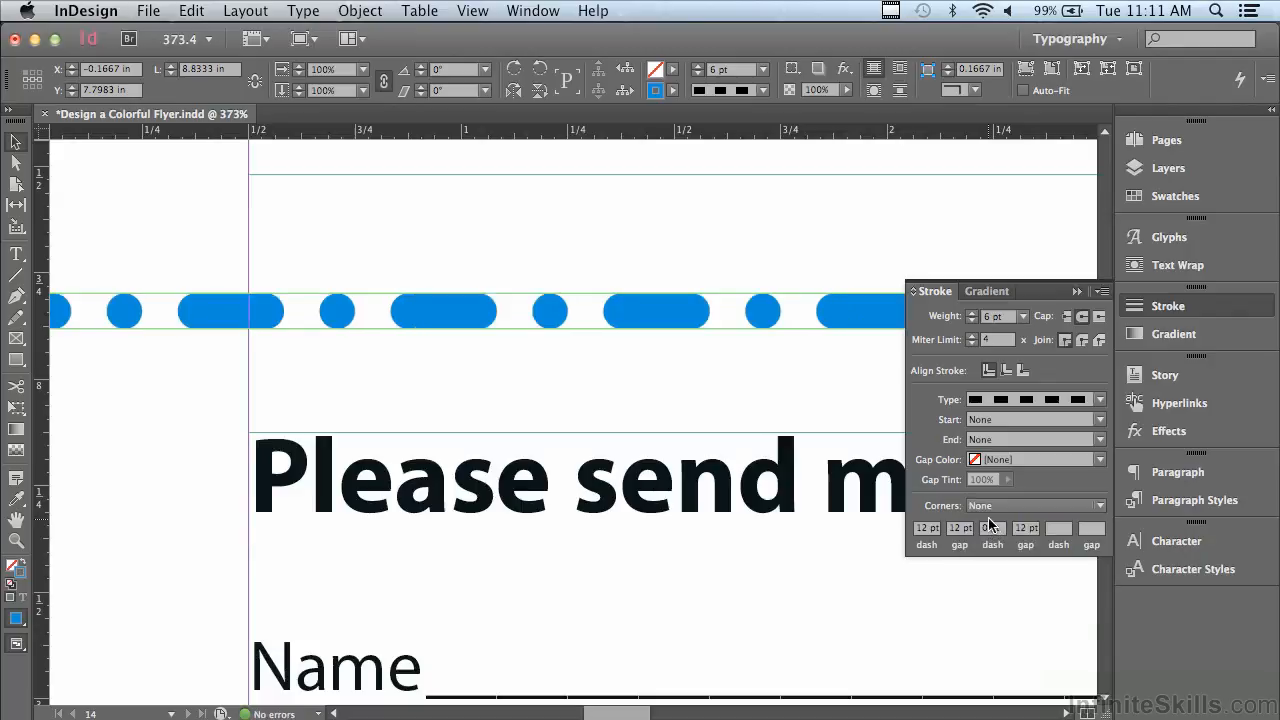